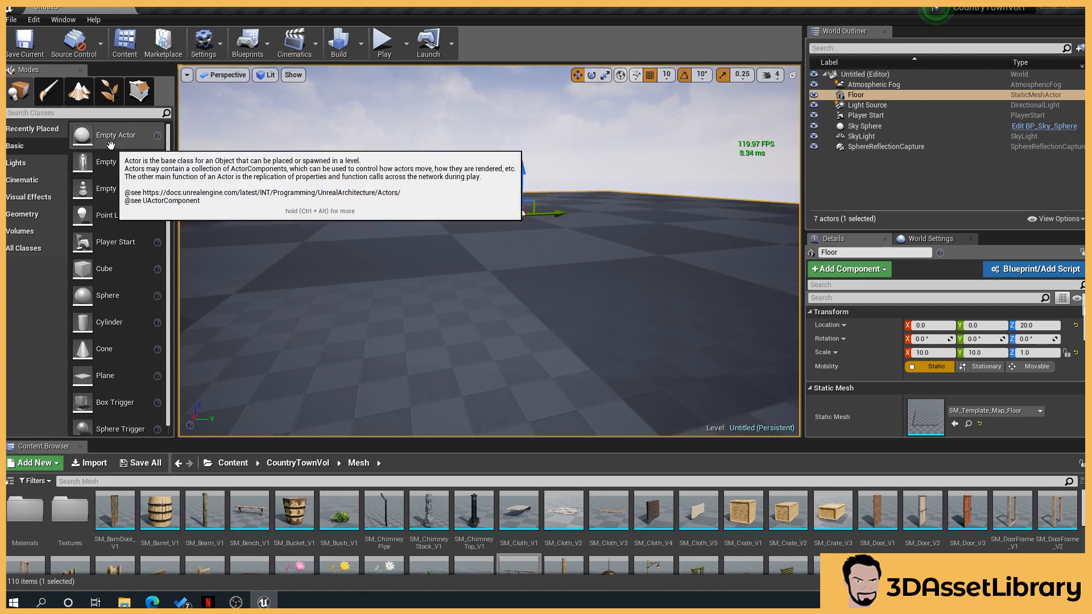
pyautogui.click(112, 94)
pyautogui.moveTo(393, 302); pyautogui.dragTo(474, 268, button='right')
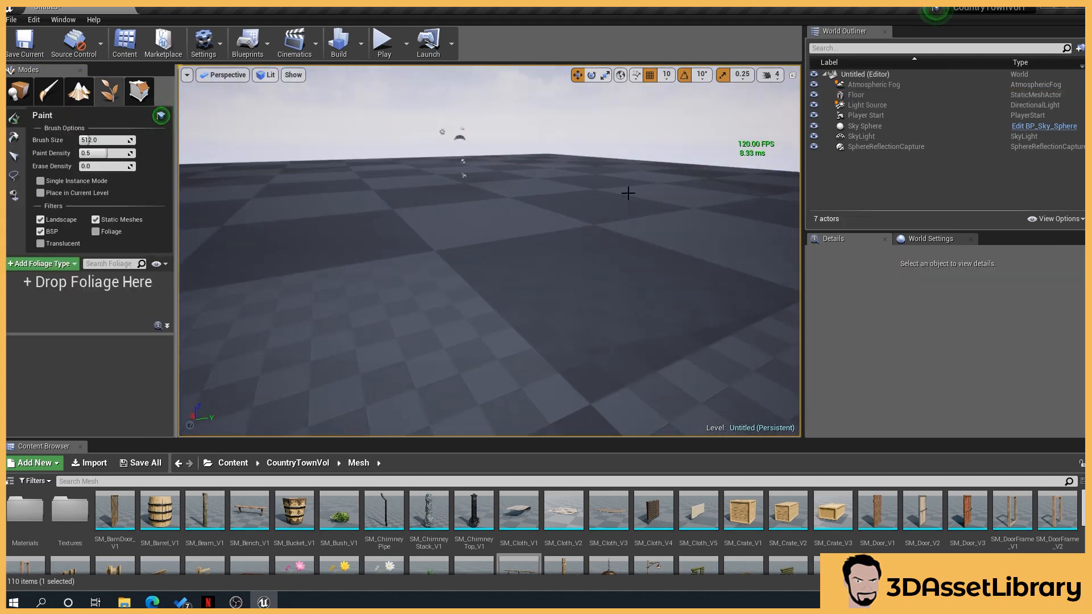
pyautogui.click(19, 91)
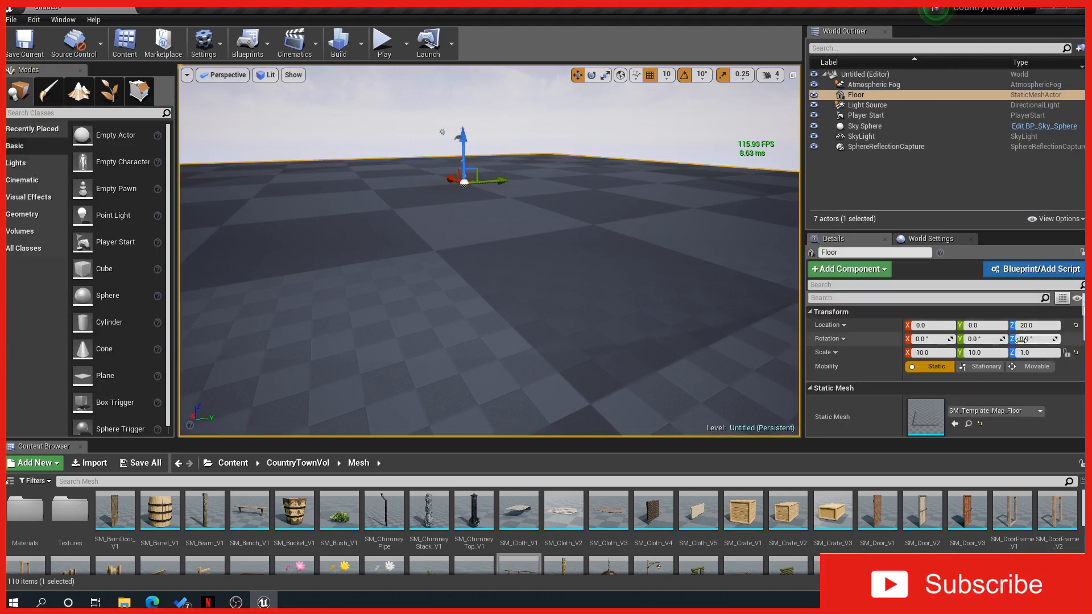
# Switch the editor to Foliage mode and activate the Paint tool
pyautogui.moveTo(465, 290); pyautogui.dragTo(419, 295, button='right')
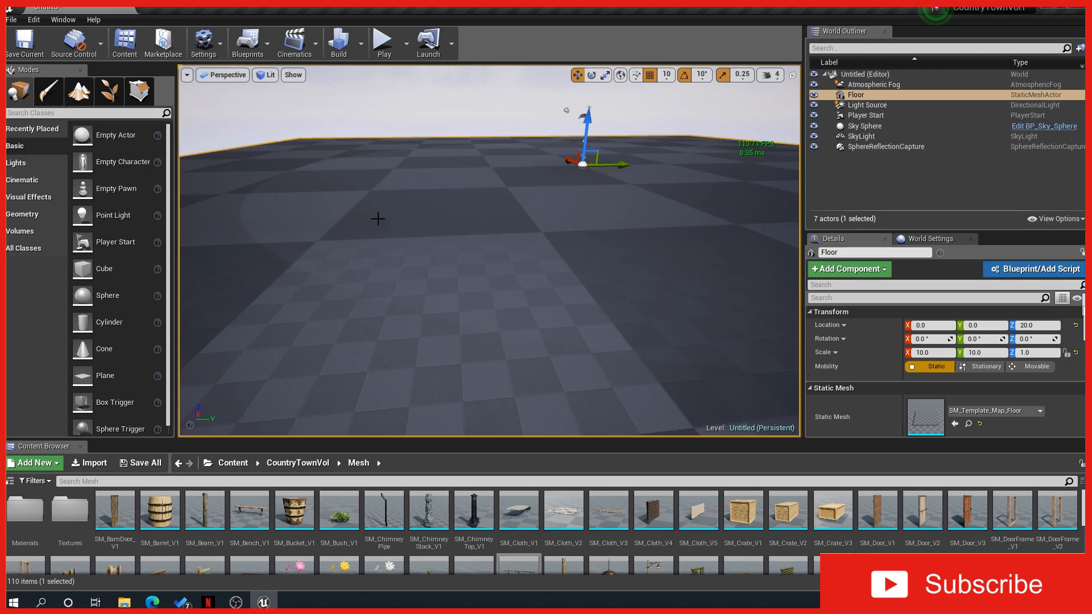
pyautogui.moveTo(377, 218); pyautogui.dragTo(409, 219, button='right')
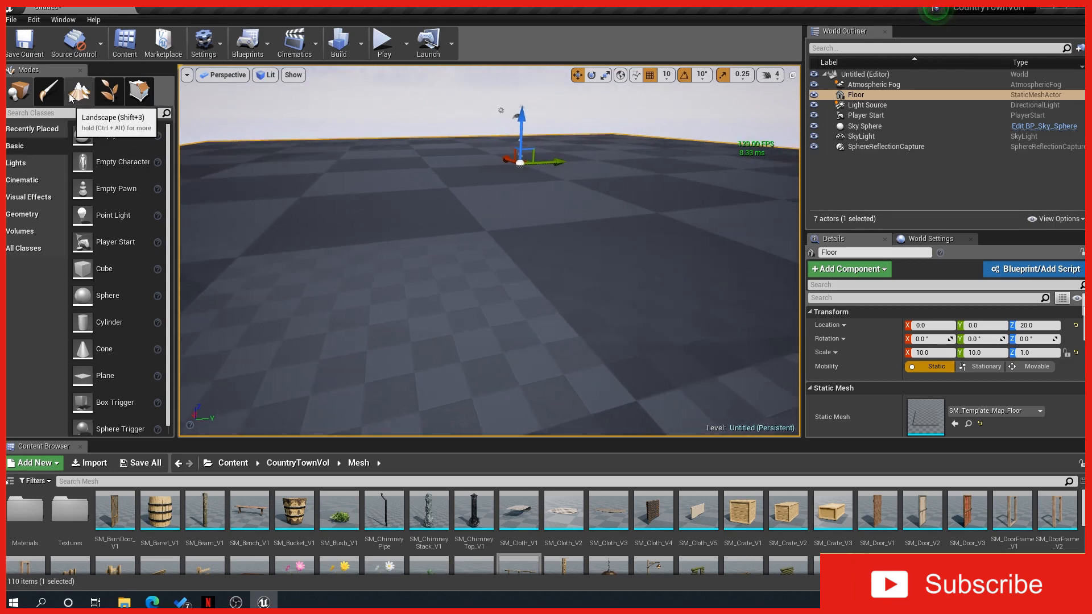
pyautogui.click(121, 94)
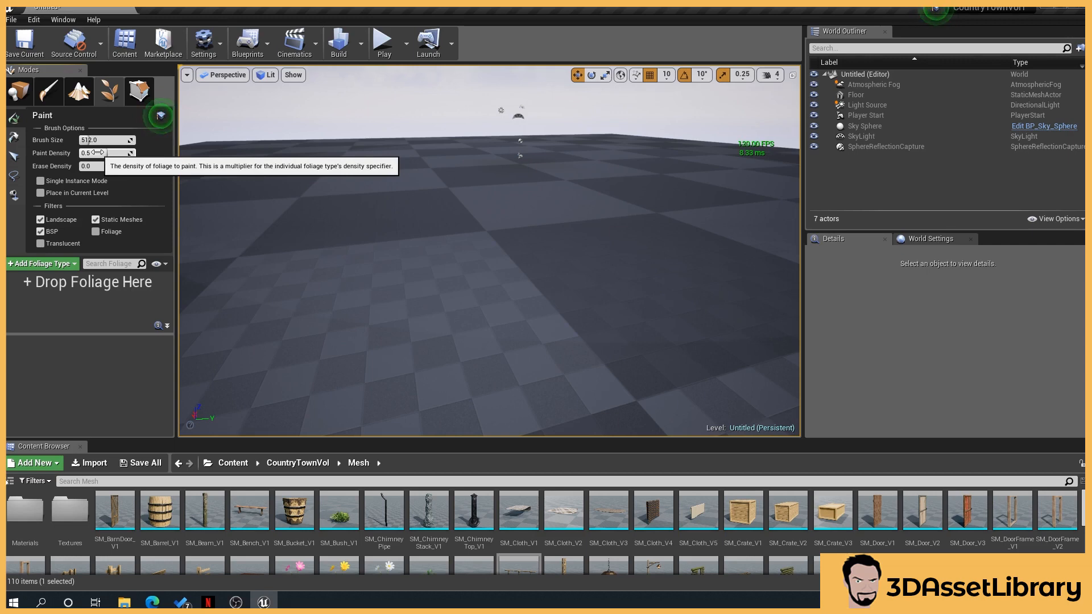
pyautogui.click(161, 116)
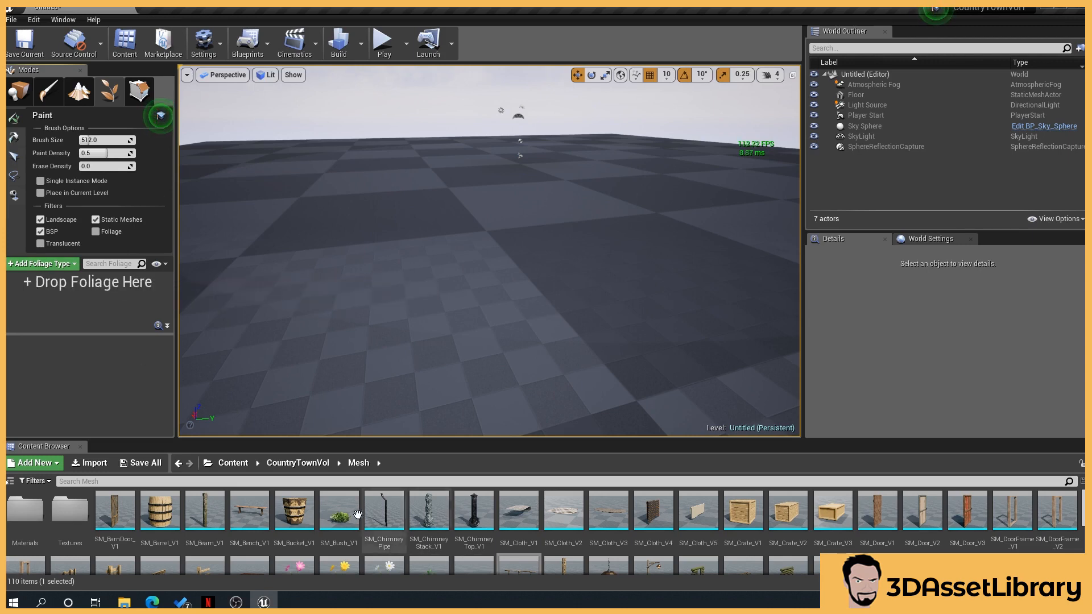
# Add the SM_Grass_V2 mesh from the Mesh folder as a new foliage type
pyautogui.scroll(-1, 426, 520)
pyautogui.scroll(-1, 425, 521)
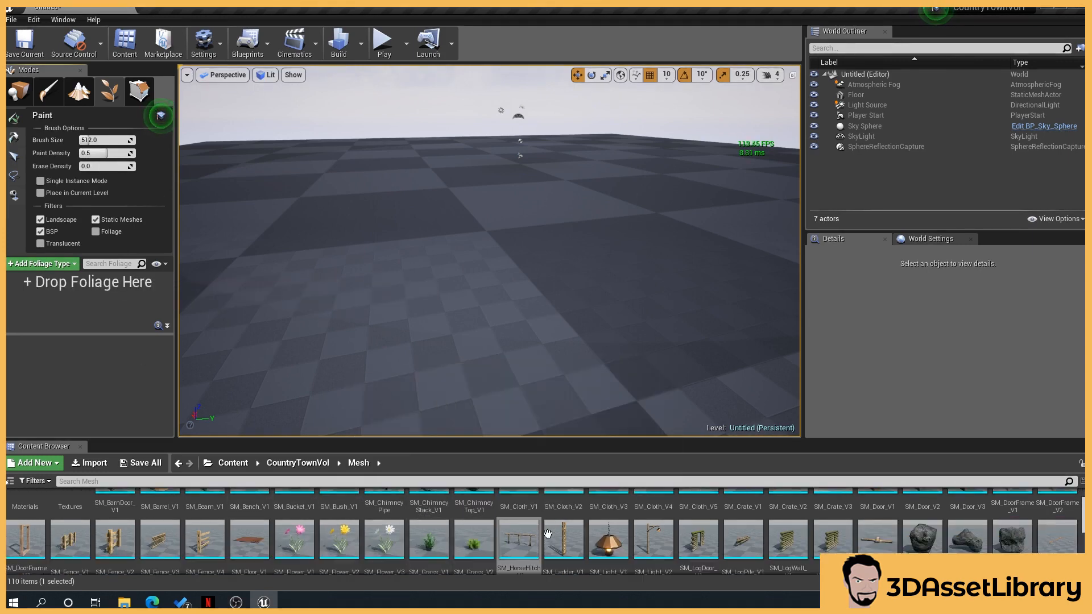
pyautogui.click(473, 544)
pyautogui.moveTo(473, 544); pyautogui.dragTo(117, 322)
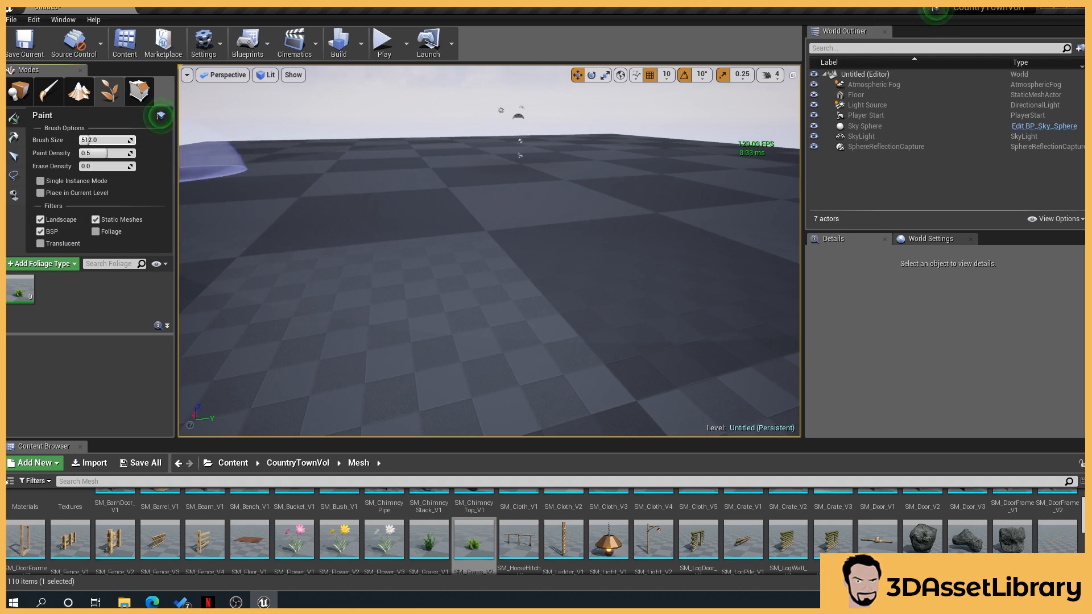
# Adjust the brush size, restore it to 512, and paint a trial patch of grass on the floor
pyautogui.moveTo(101, 140); pyautogui.dragTo(107, 140)
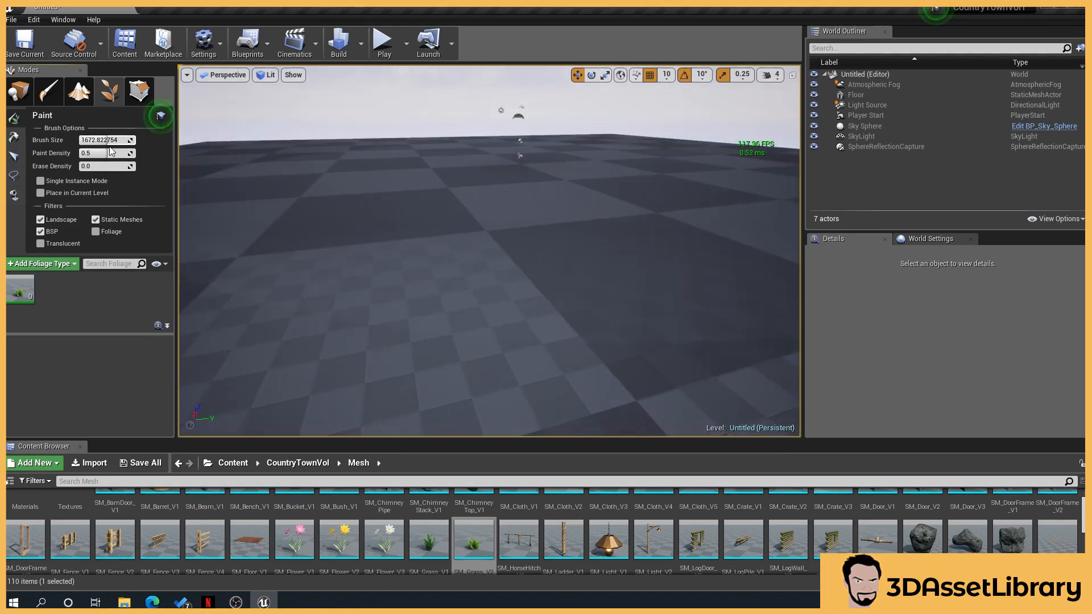
pyautogui.press('Return')
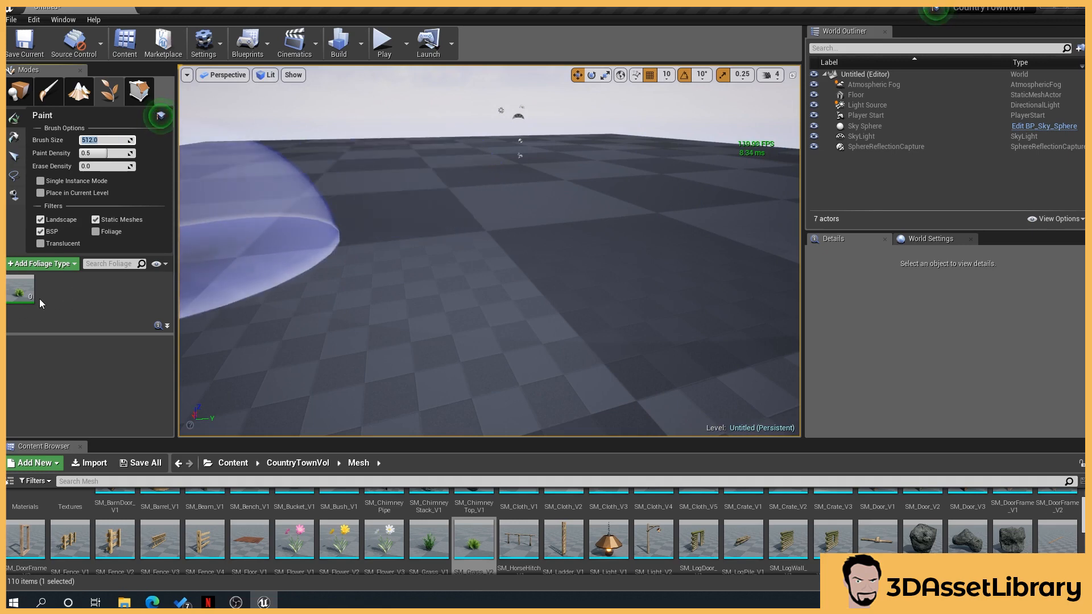
pyautogui.moveTo(32, 298)
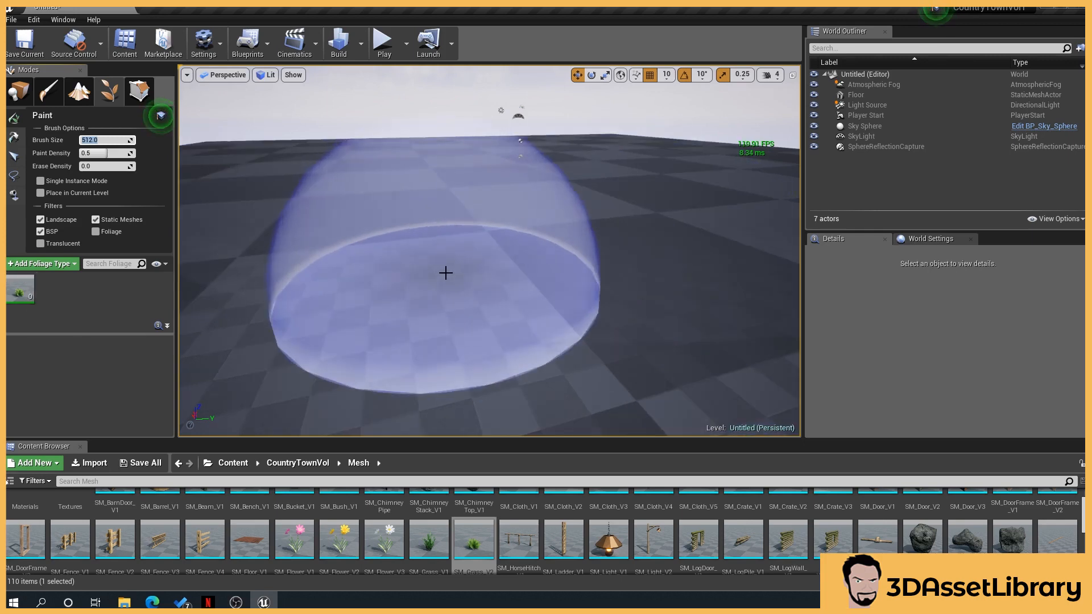
pyautogui.click(446, 273)
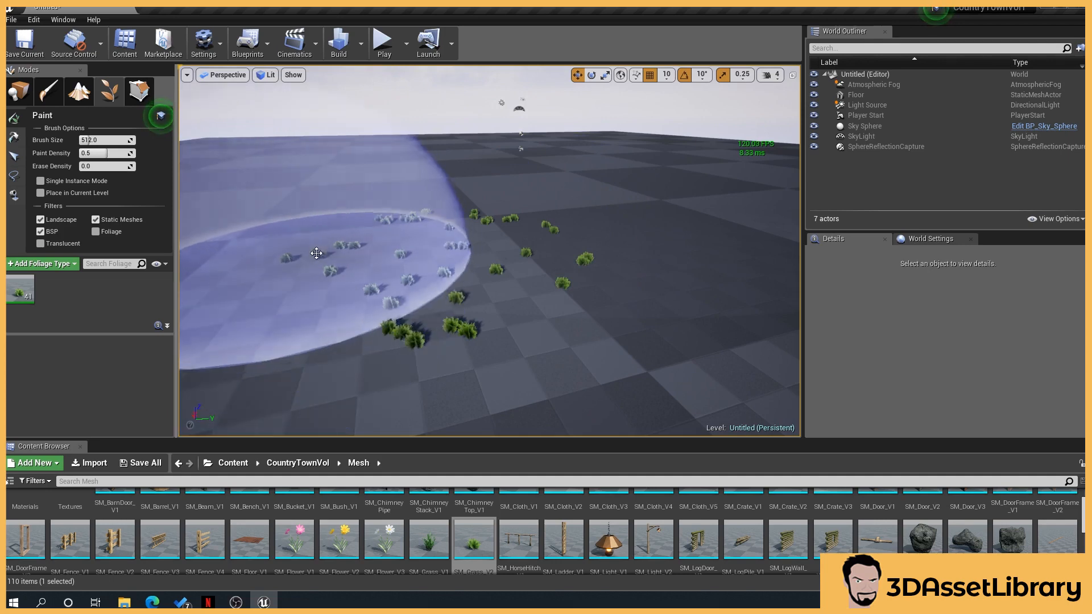
pyautogui.keyDown('shift'); pyautogui.click(450, 262); pyautogui.keyUp('shift')
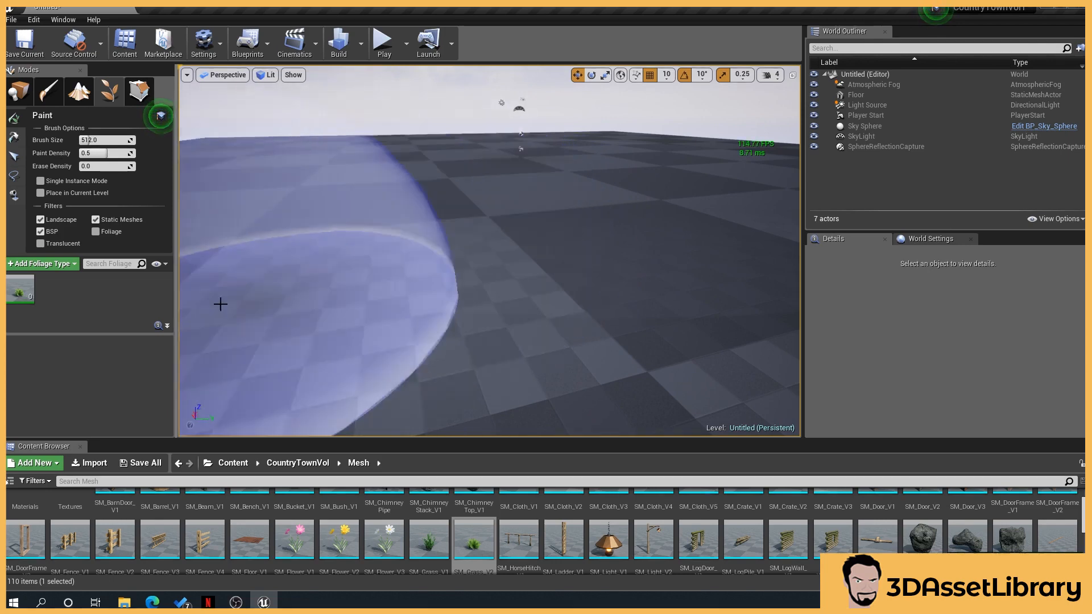
# Open the SM_Grass_V2 foliage type settings and set its density per 1K units to 10000
pyautogui.click(25, 296)
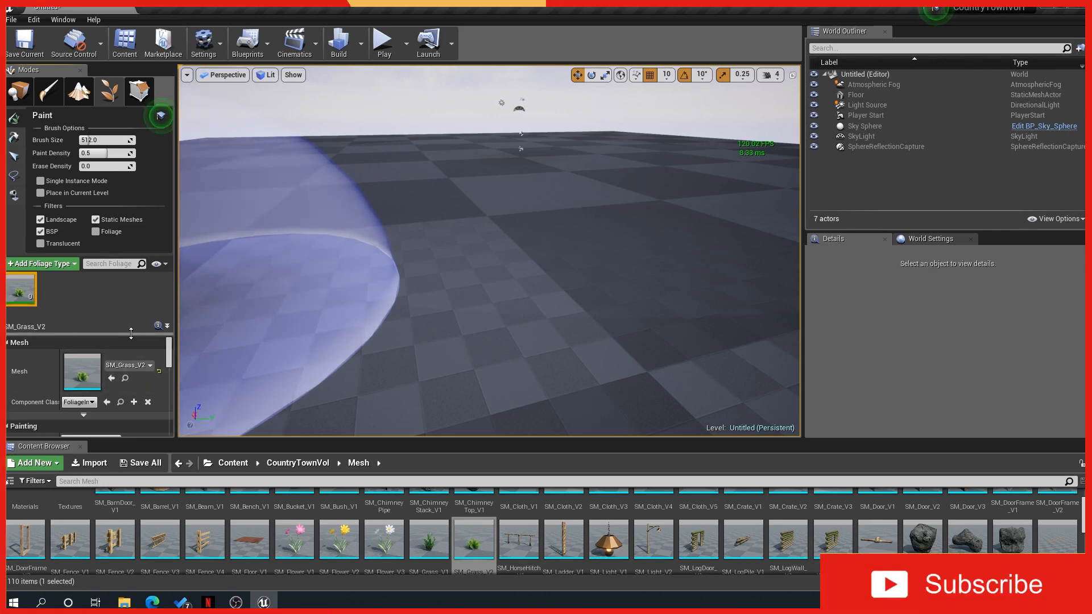
pyautogui.scroll(-1, 148, 384)
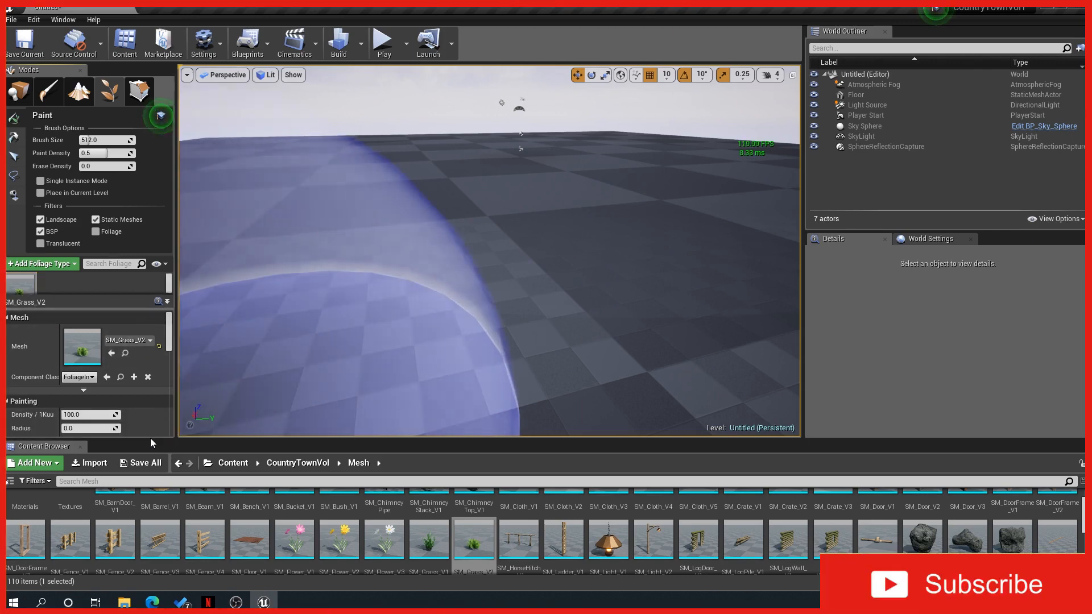
pyautogui.moveTo(150, 442); pyautogui.dragTo(150, 471)
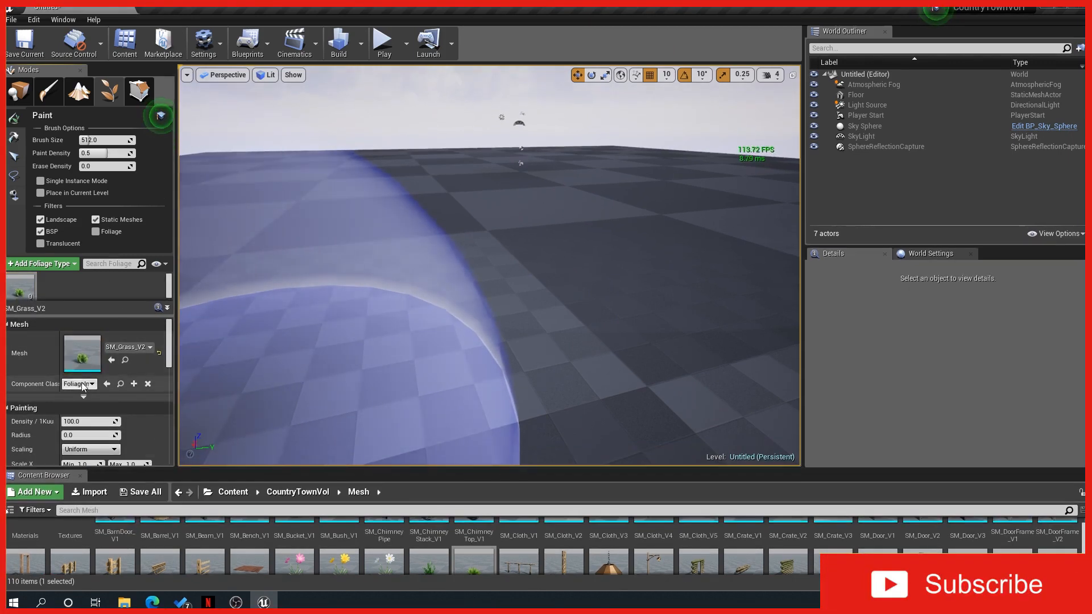
pyautogui.scroll(-1, 94, 417)
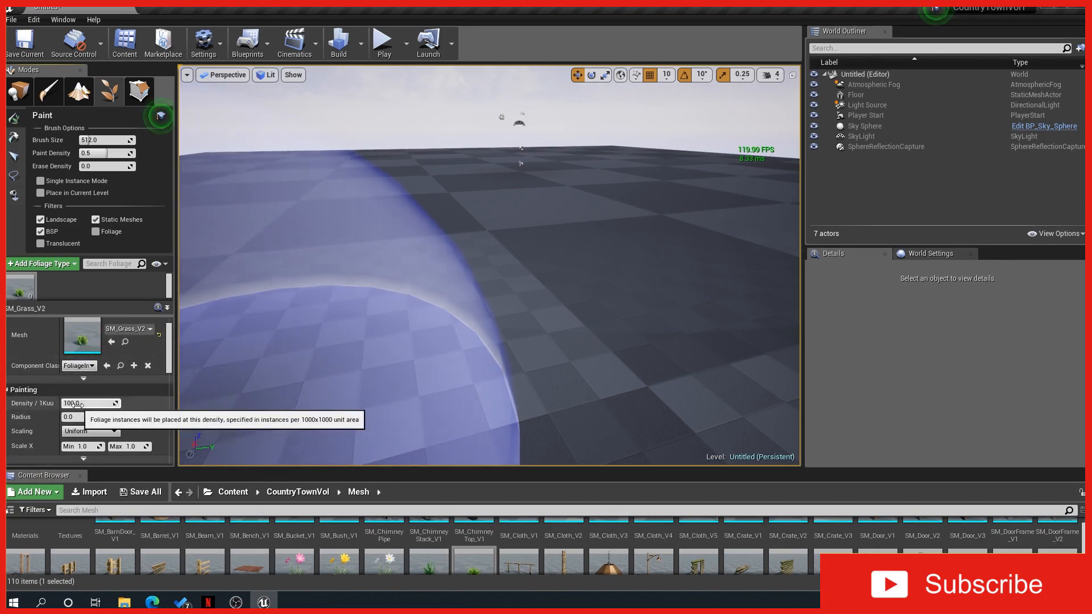
pyautogui.click(78, 402)
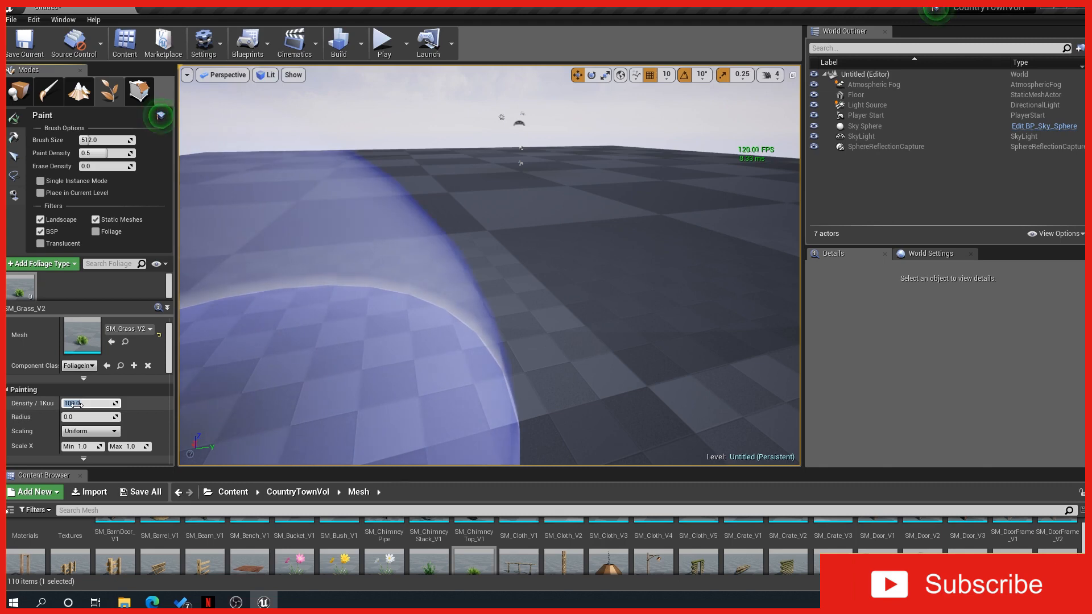
pyautogui.write('10000')
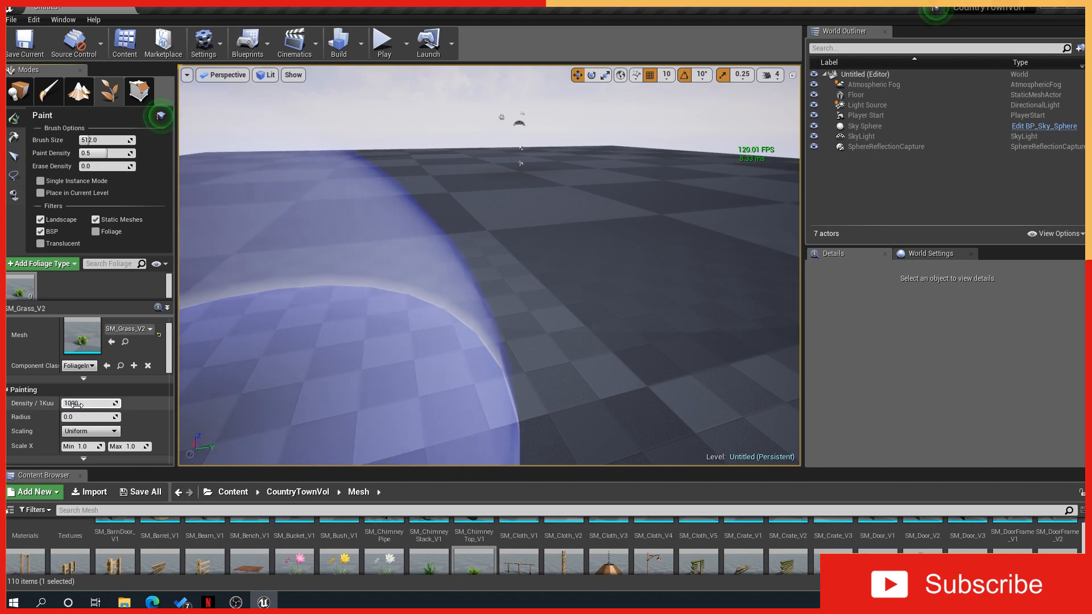
# Paint a dense grass patch on the floor, then undo the painting
pyautogui.click(432, 311)
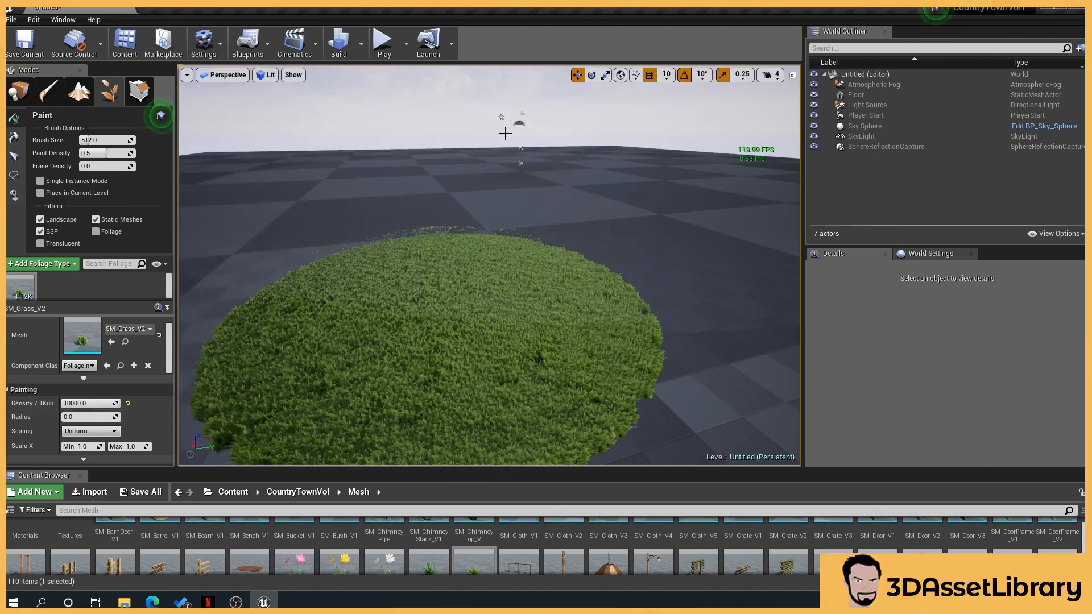
pyautogui.hotkey('ctrl', 'z')
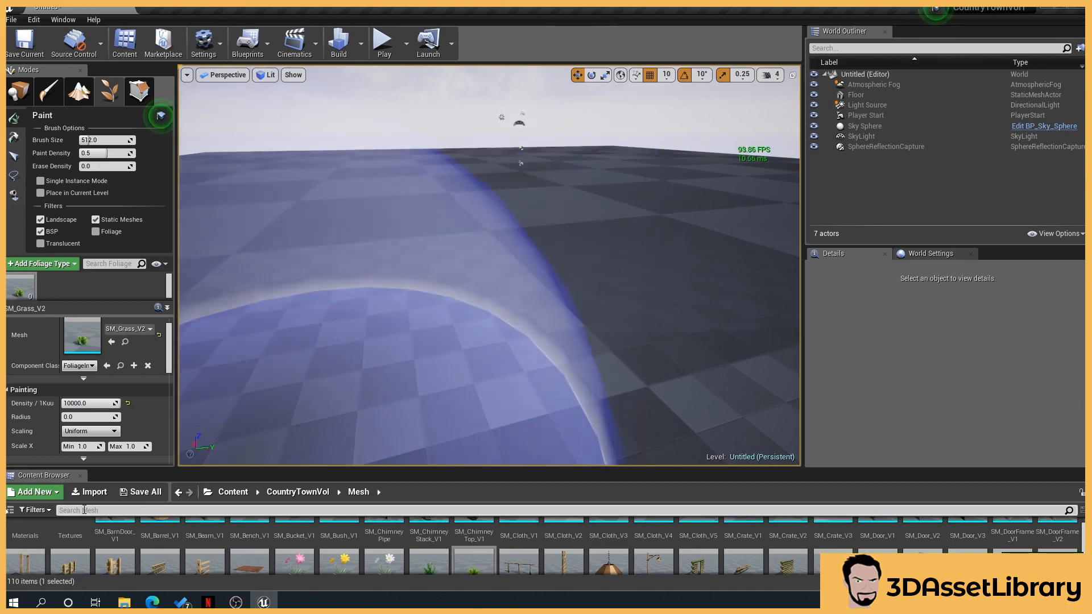
# Set the foliage type's placement radius to 100
pyautogui.click(80, 419)
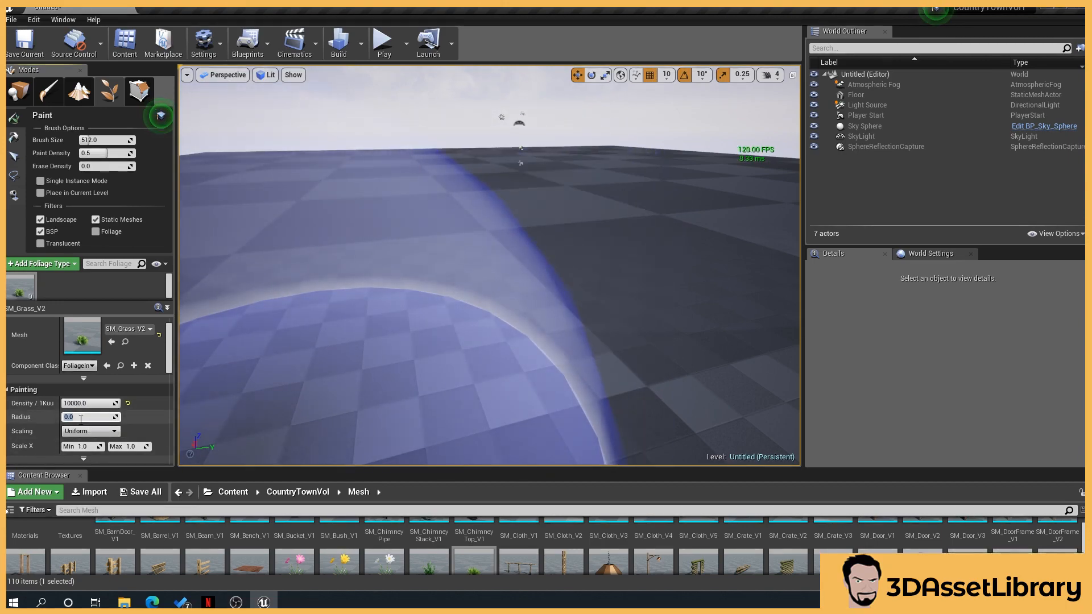
pyautogui.write('100')
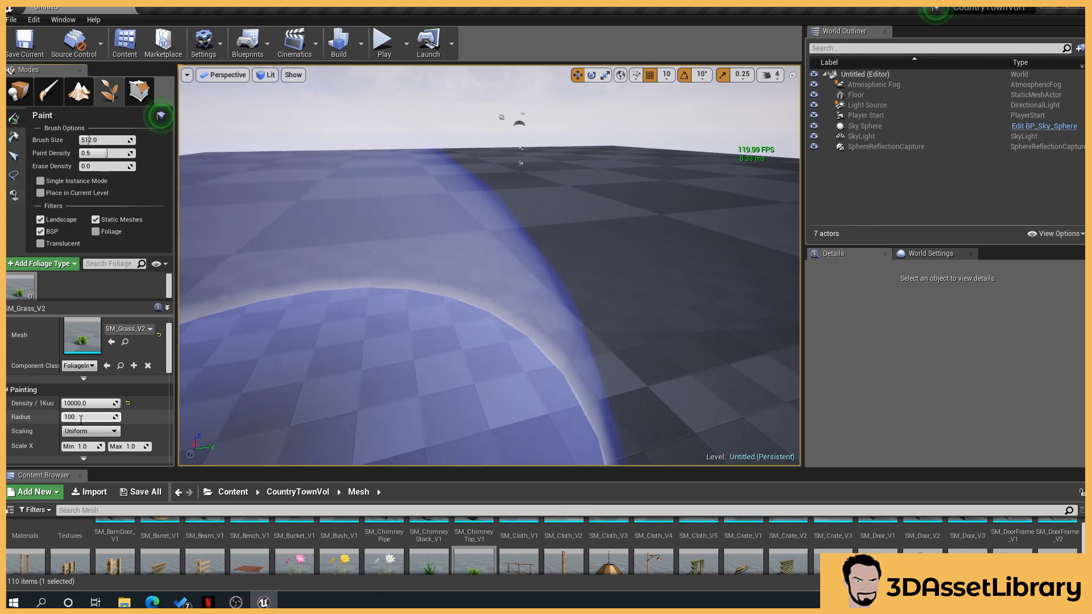
pyautogui.press('Return')
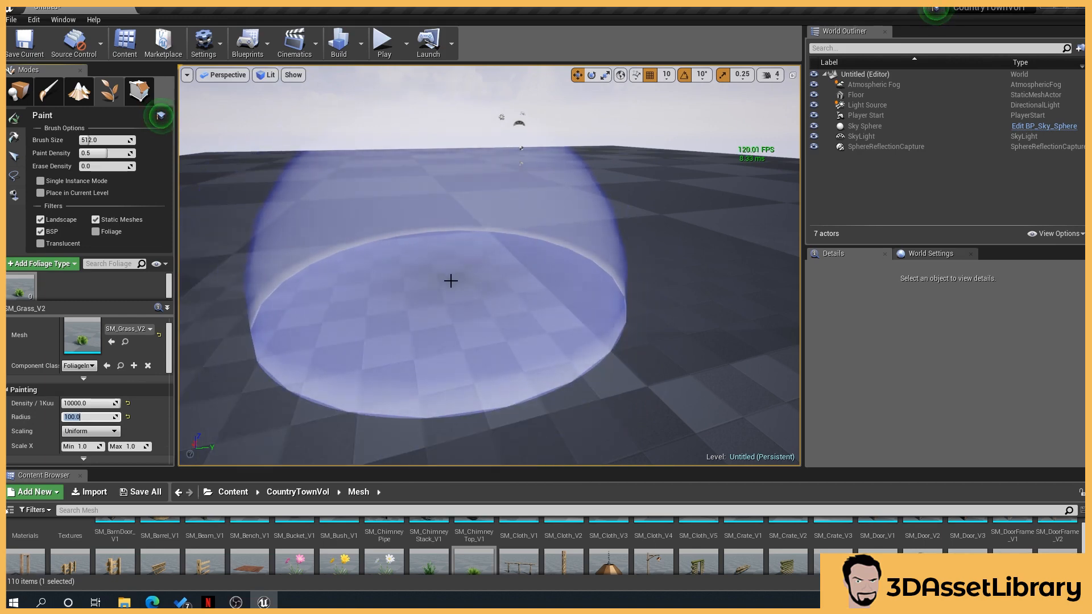
# Paint grass strokes across the floor with the radius setting, then reset the radius to default
pyautogui.moveTo(450, 279)
pyautogui.mouseDown()
pyautogui.moveTo(578, 232)
pyautogui.moveTo(367, 231)
pyautogui.moveTo(443, 324)
pyautogui.moveTo(546, 224)
pyautogui.mouseUp()
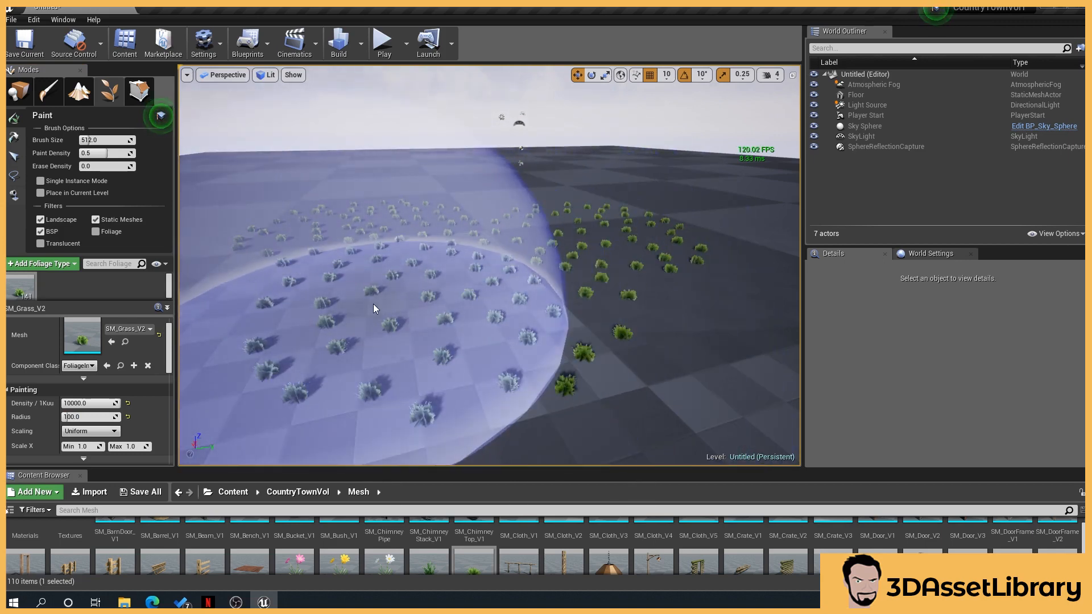
pyautogui.keyDown('shift'); pyautogui.moveTo(373, 304); pyautogui.dragTo(415, 251); pyautogui.keyUp('shift')
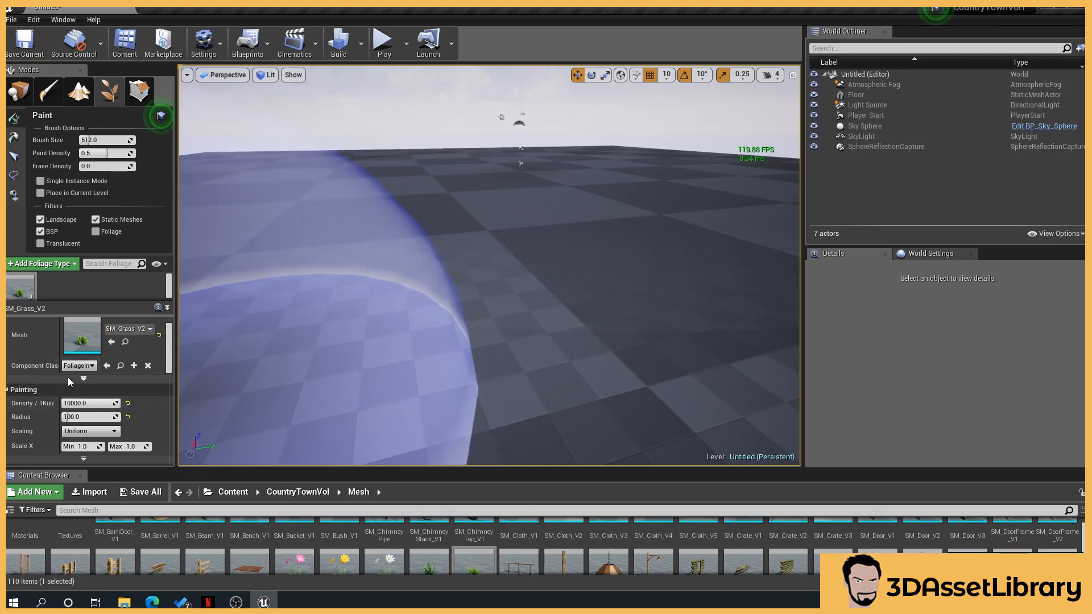
pyautogui.click(128, 417)
# Set the Scale X range of the grass foliage to a minimum of 0.2 and maximum of 1.2
pyautogui.scroll(-1, 124, 398)
pyautogui.click(83, 428)
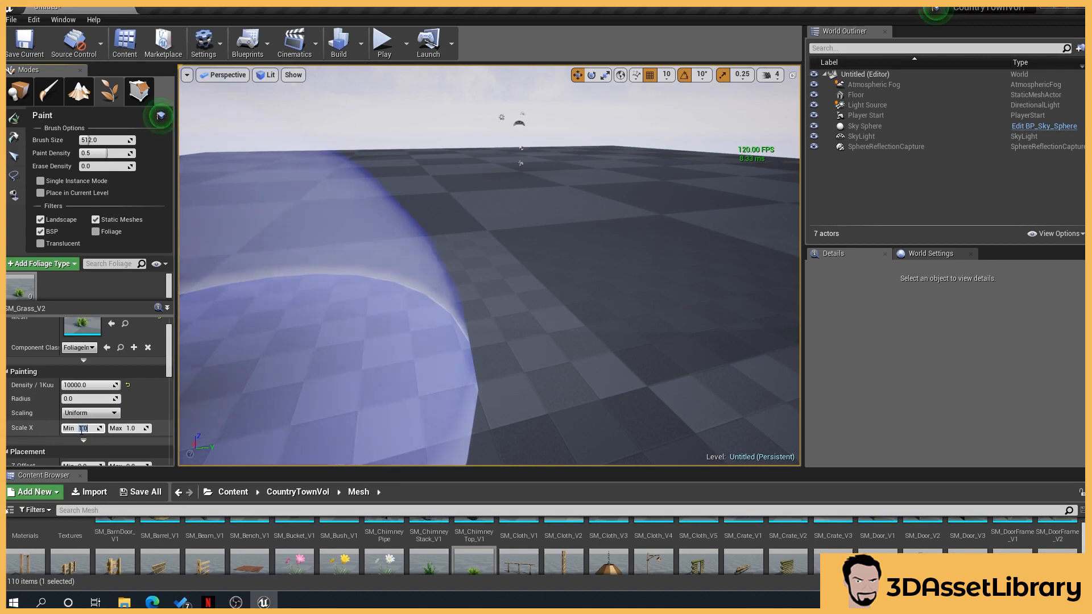
pyautogui.write('2')
pyautogui.click(134, 428)
pyautogui.write('1.2')
pyautogui.press('Return')
# Paint several strokes of grass across the floor with the scaled foliage
pyautogui.click(459, 287)
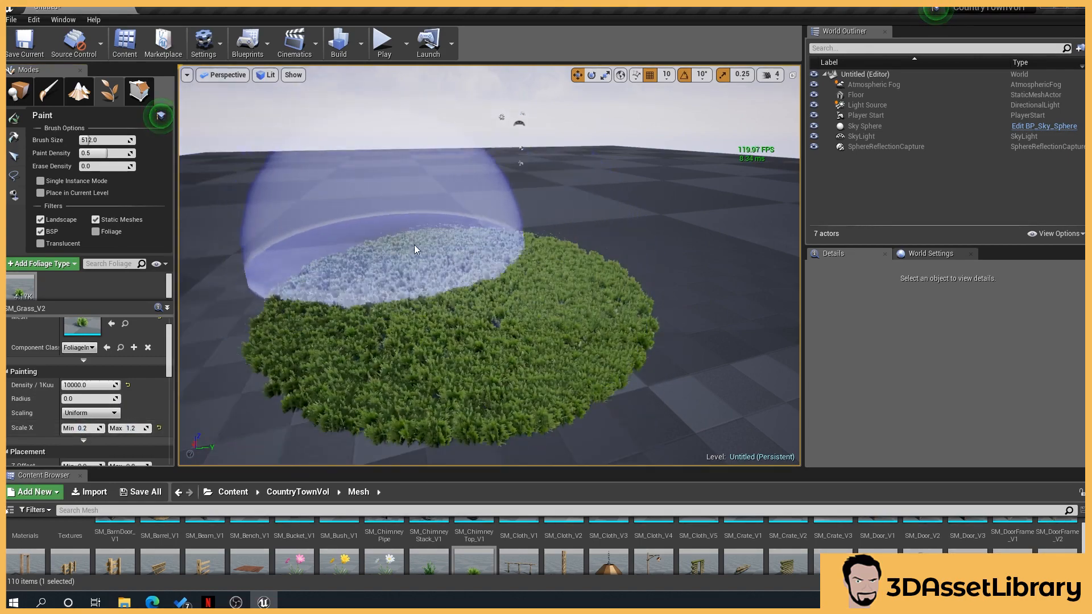
pyautogui.moveTo(414, 245); pyautogui.dragTo(414, 262, button='right')
pyautogui.moveTo(532, 180); pyautogui.dragTo(574, 143, button='right')
pyautogui.moveTo(578, 304); pyautogui.dragTo(578, 310, button='right')
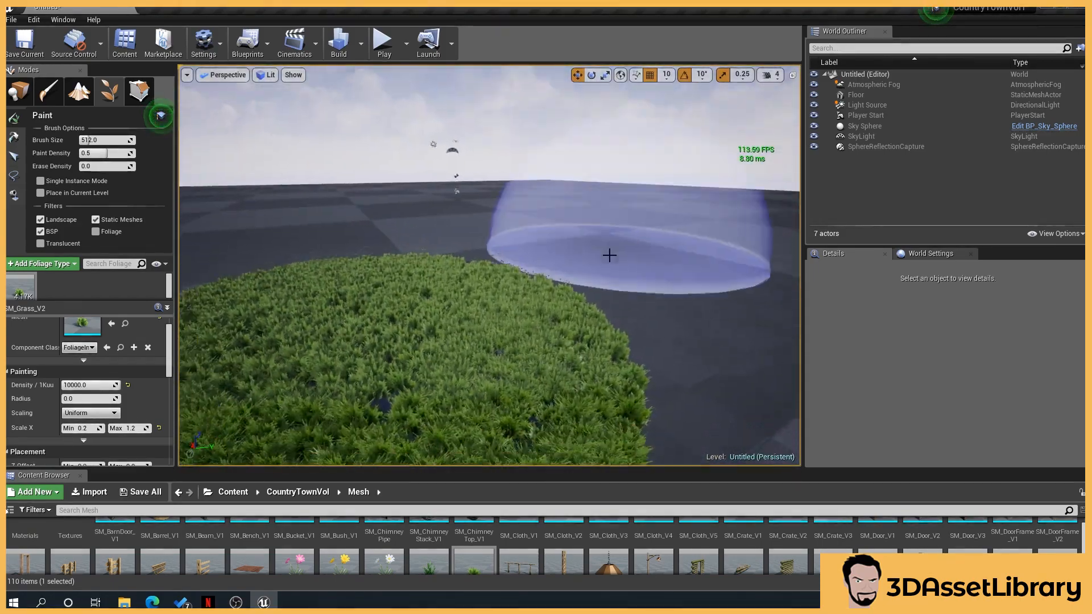
pyautogui.click(617, 312)
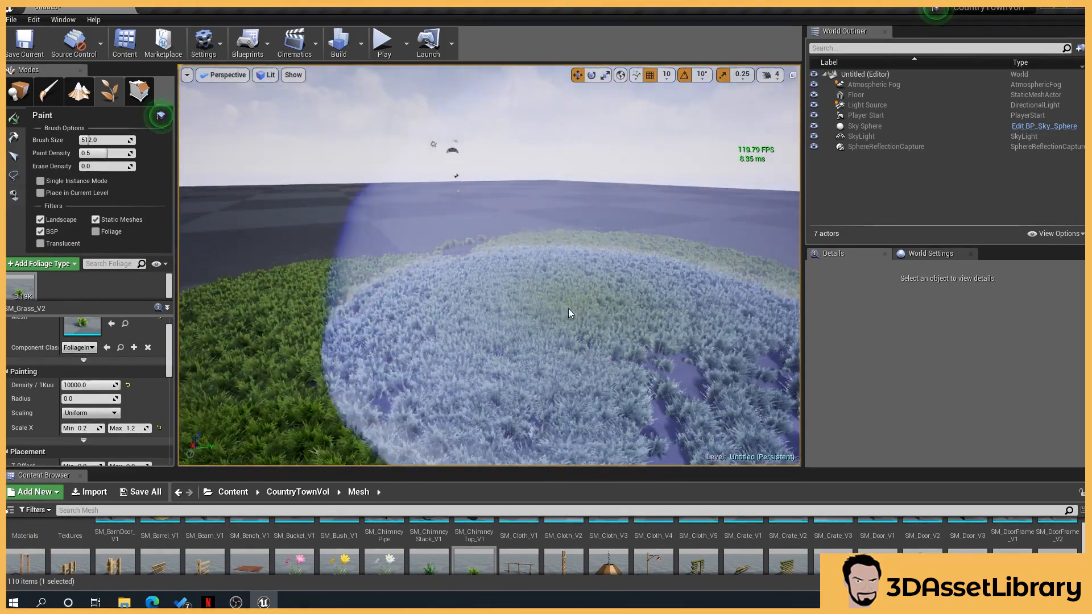
pyautogui.click(418, 249)
pyautogui.moveTo(447, 259); pyautogui.dragTo(449, 259, button='right')
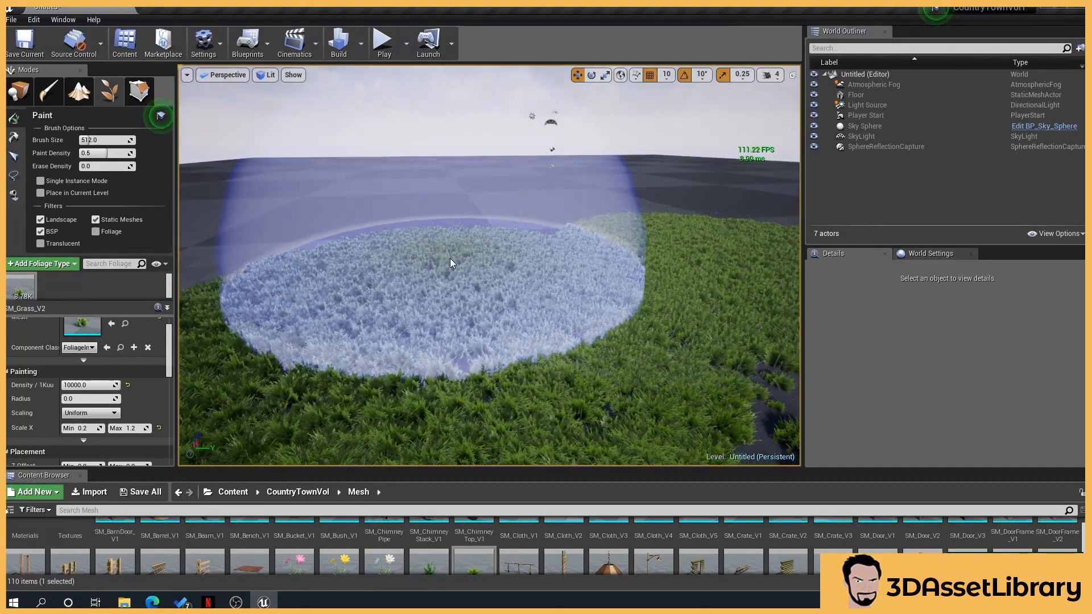
# Undo the last three grass paintings and reset the Scale X range to default
pyautogui.hotkey('ctrl', 'z')
pyautogui.hotkey('ctrl', 'z')
pyautogui.hotkey('ctrl', 'z')
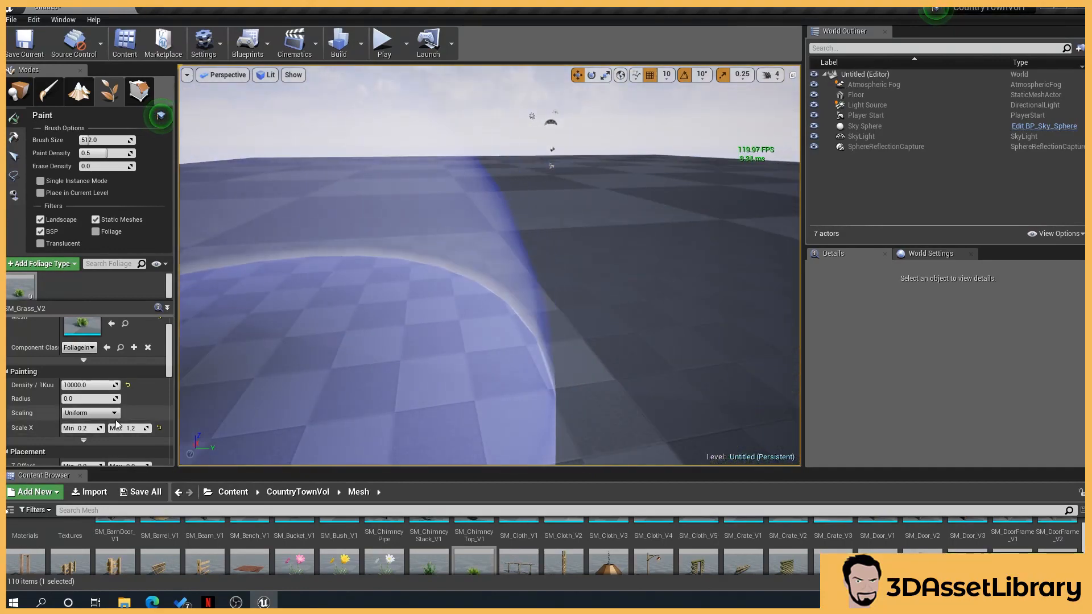
pyautogui.click(158, 428)
# Scroll through the foliage type's Placement settings to review them
pyautogui.scroll(-4, 112, 441)
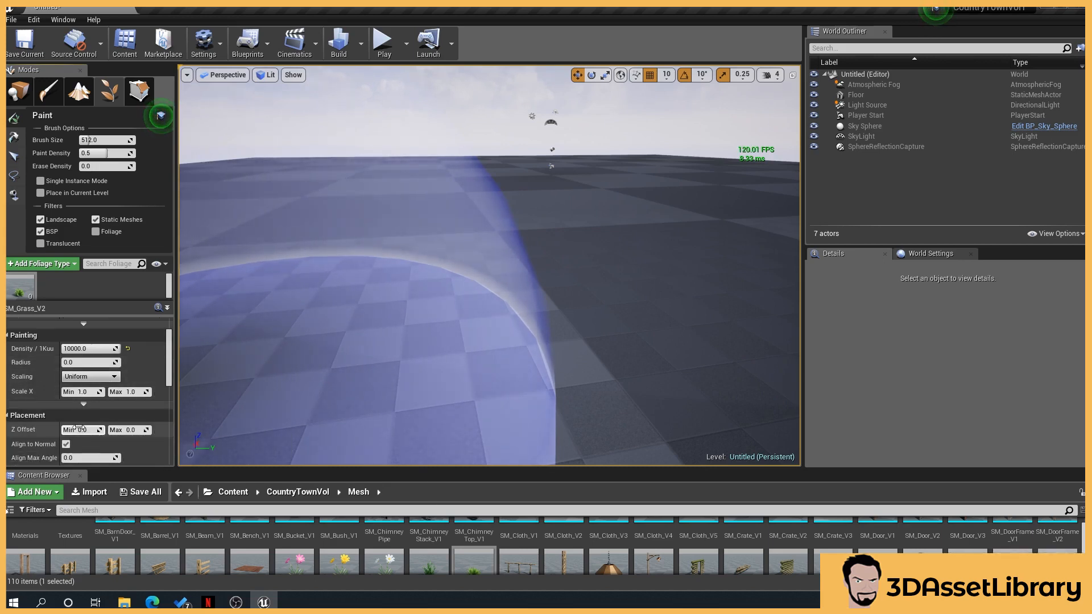
pyautogui.scroll(-1, 95, 441)
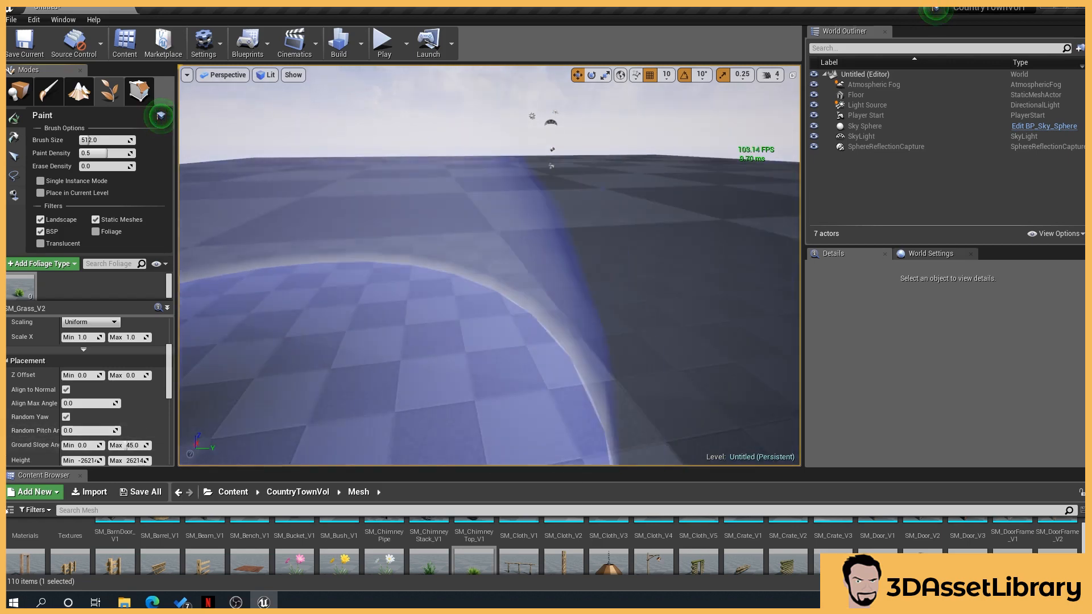
pyautogui.scroll(-2, 126, 445)
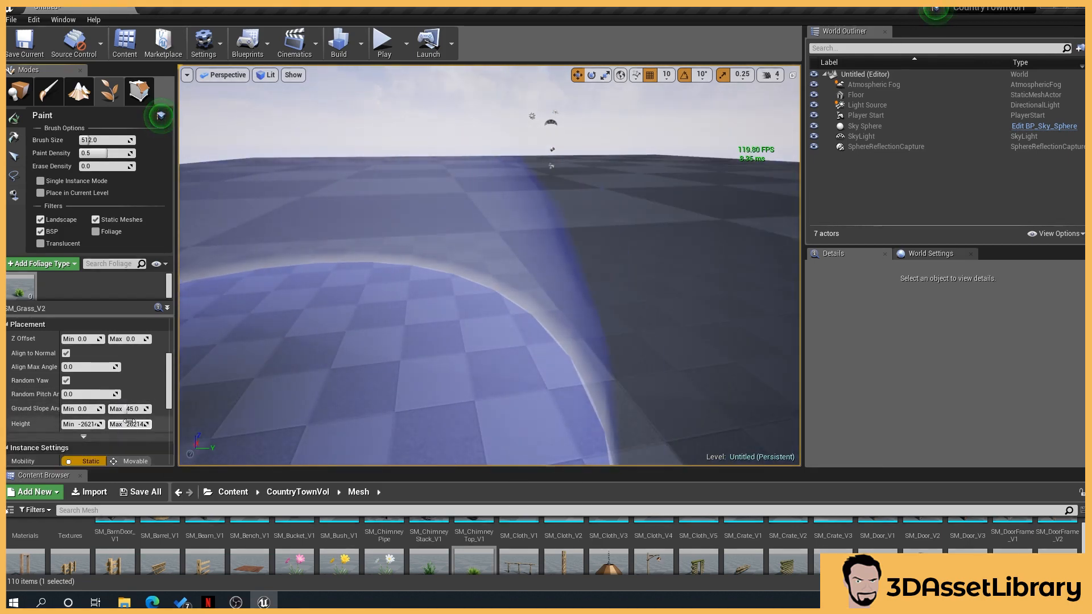
# Scroll through the grass foliage type's Instance Settings to review them
pyautogui.scroll(-2, 130, 421)
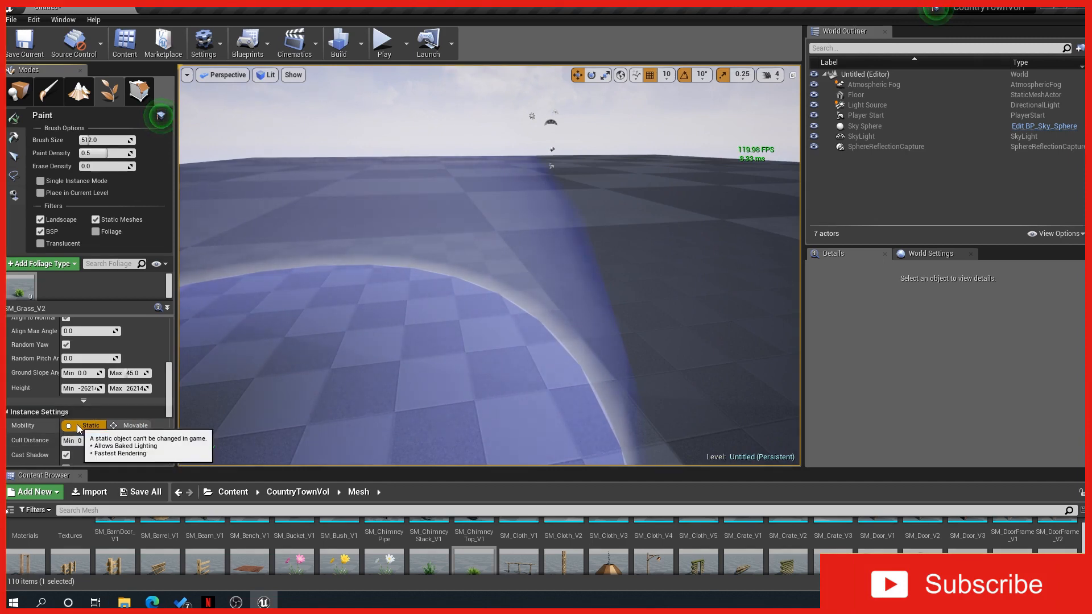
pyautogui.scroll(-1, 63, 438)
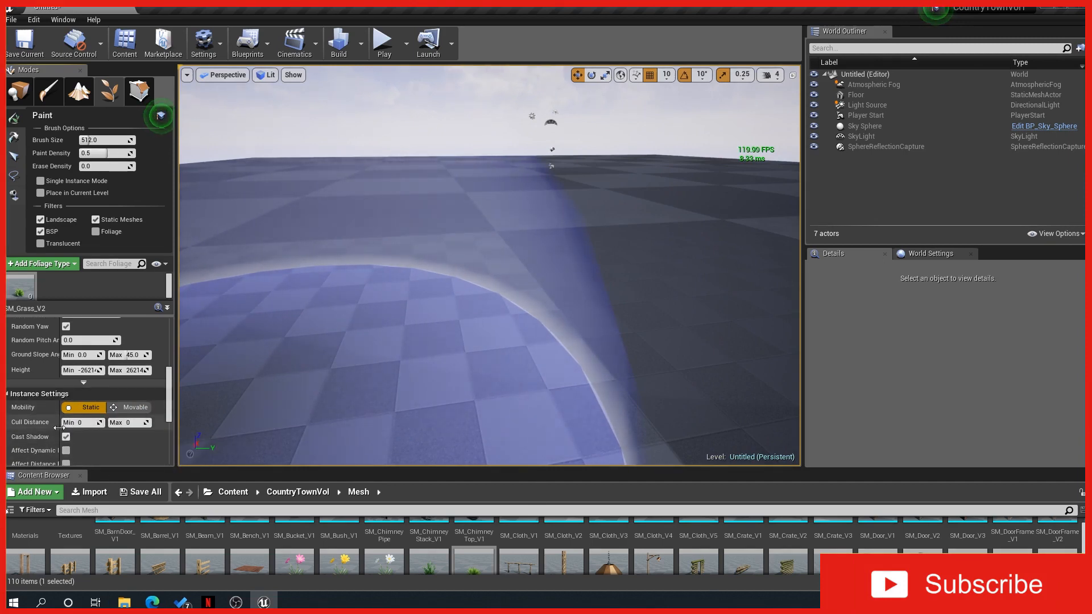
pyautogui.moveTo(60, 433); pyautogui.dragTo(69, 431)
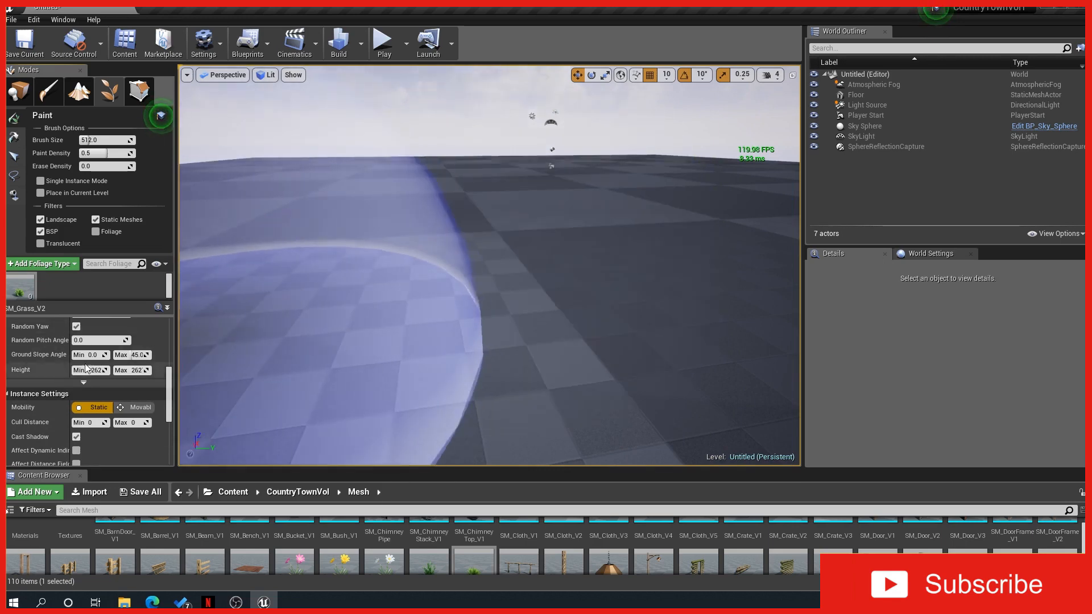
pyautogui.scroll(3, 401, 335)
pyautogui.scroll(-3, 401, 335)
pyautogui.scroll(5, 113, 375)
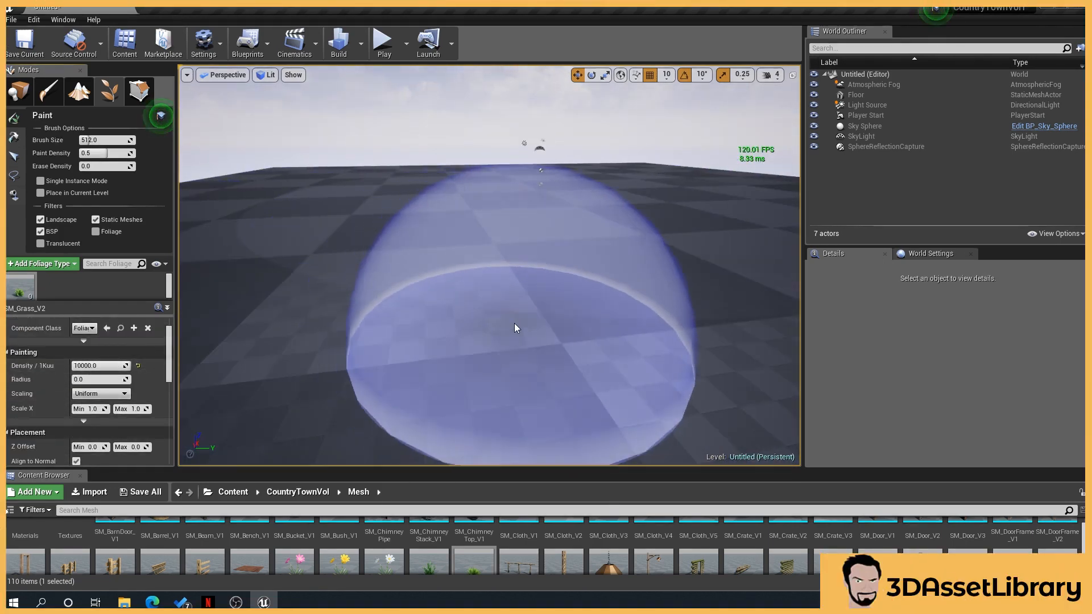
# Paint grass over a large area of the floor with the default-scaled grass foliage
pyautogui.moveTo(515, 323)
pyautogui.mouseDown()
pyautogui.moveTo(551, 302)
pyautogui.moveTo(395, 275)
pyautogui.moveTo(403, 270)
pyautogui.mouseUp()
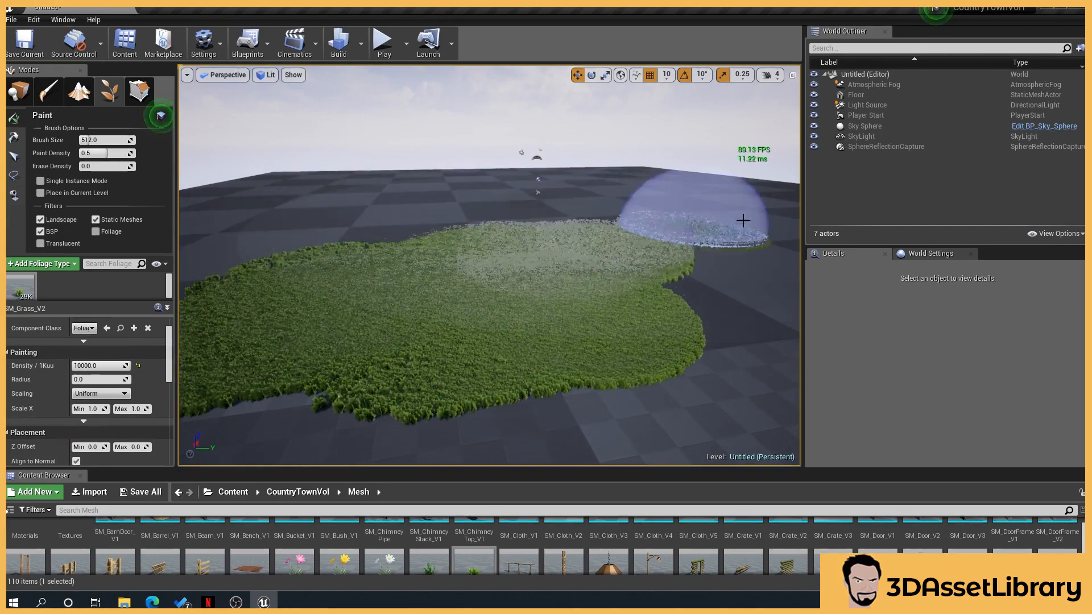
pyautogui.moveTo(743, 220)
pyautogui.mouseDown()
pyautogui.moveTo(427, 234)
pyautogui.moveTo(586, 215)
pyautogui.moveTo(685, 234)
pyautogui.moveTo(727, 263)
pyautogui.moveTo(224, 271)
pyautogui.moveTo(319, 378)
pyautogui.moveTo(390, 378)
pyautogui.mouseUp()
pyautogui.moveTo(389, 379)
pyautogui.mouseDown(button='right')
pyautogui.moveTo(398, 398)
pyautogui.moveTo(484, 421)
pyautogui.mouseUp(button='right')
pyautogui.moveTo(398, 364)
pyautogui.mouseDown()
pyautogui.moveTo(541, 295)
pyautogui.moveTo(609, 216)
pyautogui.moveTo(565, 202)
pyautogui.moveTo(475, 298)
pyautogui.mouseUp()
pyautogui.moveTo(475, 299)
pyautogui.mouseDown(button='right')
pyautogui.moveTo(558, 324)
pyautogui.moveTo(574, 318)
pyautogui.mouseUp(button='right')
pyautogui.moveTo(474, 341)
pyautogui.mouseDown()
pyautogui.moveTo(512, 203)
pyautogui.moveTo(446, 158)
pyautogui.mouseUp()
pyautogui.moveTo(546, 178); pyautogui.dragTo(563, 237)
pyautogui.moveTo(563, 236); pyautogui.dragTo(551, 204, button='right')
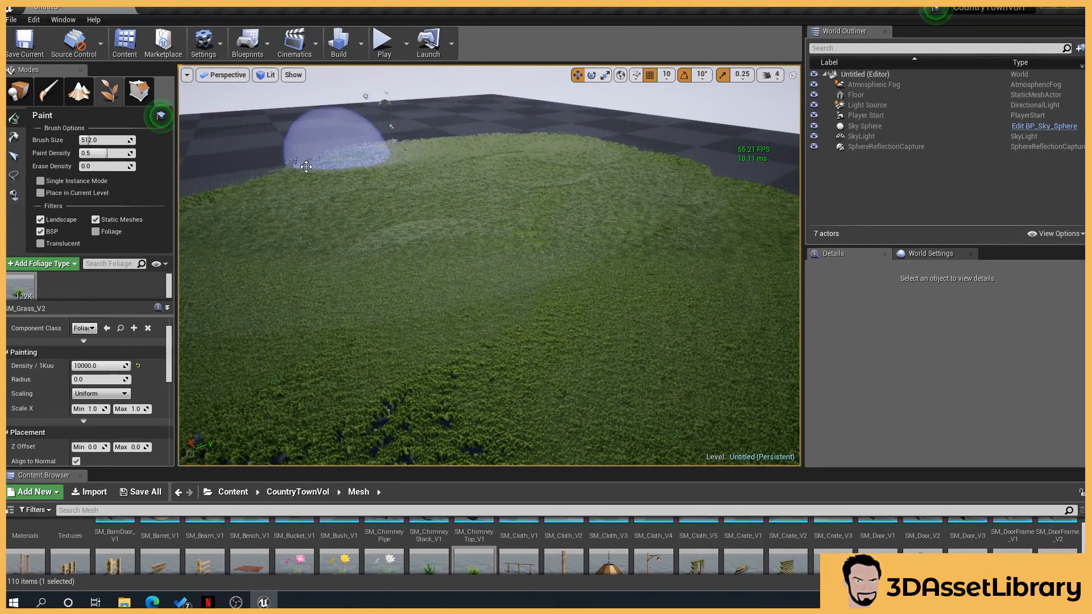
pyautogui.moveTo(306, 166); pyautogui.dragTo(446, 190)
pyautogui.moveTo(447, 190); pyautogui.dragTo(433, 188, button='right')
pyautogui.moveTo(323, 157)
pyautogui.mouseDown()
pyautogui.moveTo(237, 195)
pyautogui.moveTo(512, 171)
pyautogui.mouseUp()
pyautogui.moveTo(512, 171); pyautogui.dragTo(511, 166, button='right')
pyautogui.moveTo(512, 166); pyautogui.dragTo(477, 196)
pyautogui.moveTo(437, 182); pyautogui.dragTo(425, 191, button='right')
pyautogui.moveTo(426, 191)
pyautogui.mouseDown()
pyautogui.moveTo(419, 273)
pyautogui.moveTo(496, 307)
pyautogui.mouseUp()
pyautogui.moveTo(496, 307); pyautogui.dragTo(489, 279, button='right')
pyautogui.moveTo(489, 279); pyautogui.dragTo(399, 294)
pyautogui.moveTo(631, 187); pyautogui.dragTo(725, 172, button='right')
pyautogui.moveTo(589, 214); pyautogui.dragTo(660, 218, button='right')
pyautogui.moveTo(586, 211); pyautogui.dragTo(571, 158)
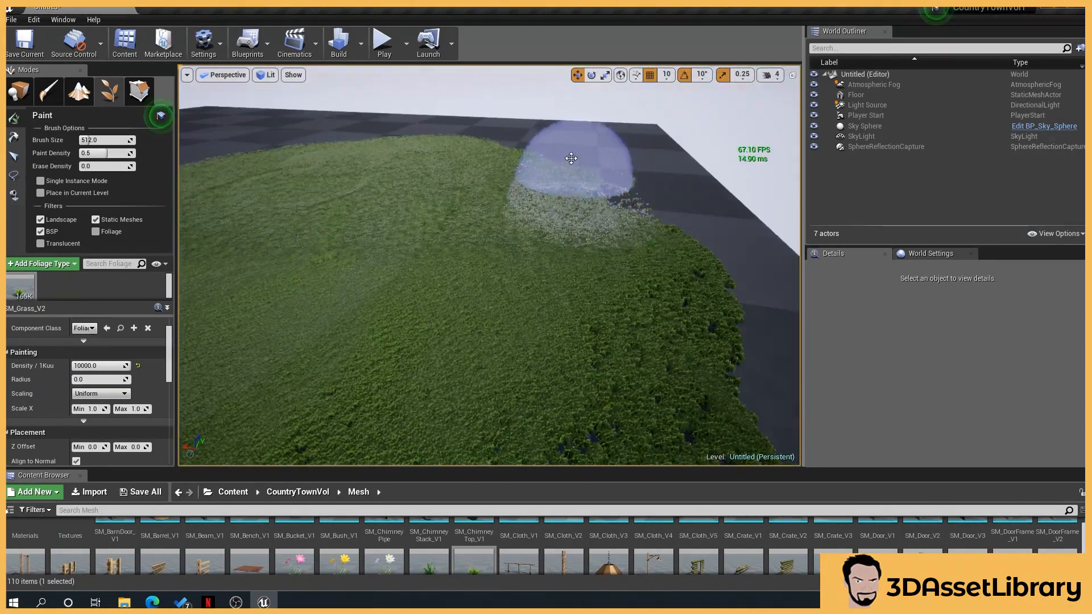
# Continue painting grass until the rest of the floor is covered
pyautogui.moveTo(430, 165); pyautogui.dragTo(486, 176, button='right')
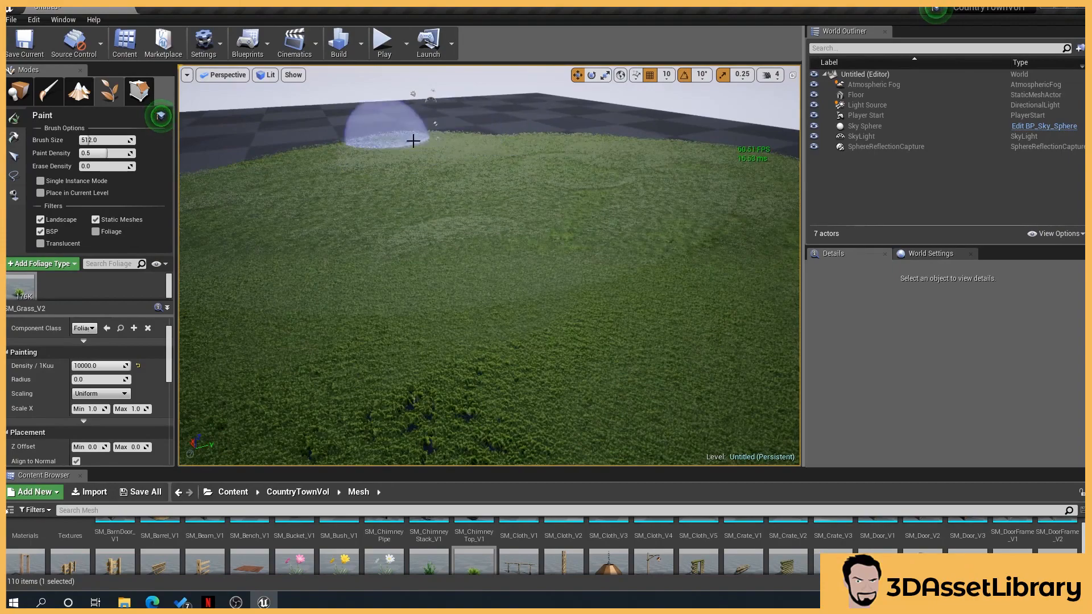
pyautogui.moveTo(413, 141); pyautogui.dragTo(361, 154)
pyautogui.moveTo(360, 154)
pyautogui.mouseDown(button='right')
pyautogui.moveTo(318, 166)
pyautogui.moveTo(273, 157)
pyautogui.mouseUp(button='right')
pyautogui.moveTo(361, 164); pyautogui.dragTo(334, 227)
pyautogui.moveTo(334, 227); pyautogui.dragTo(319, 242, button='right')
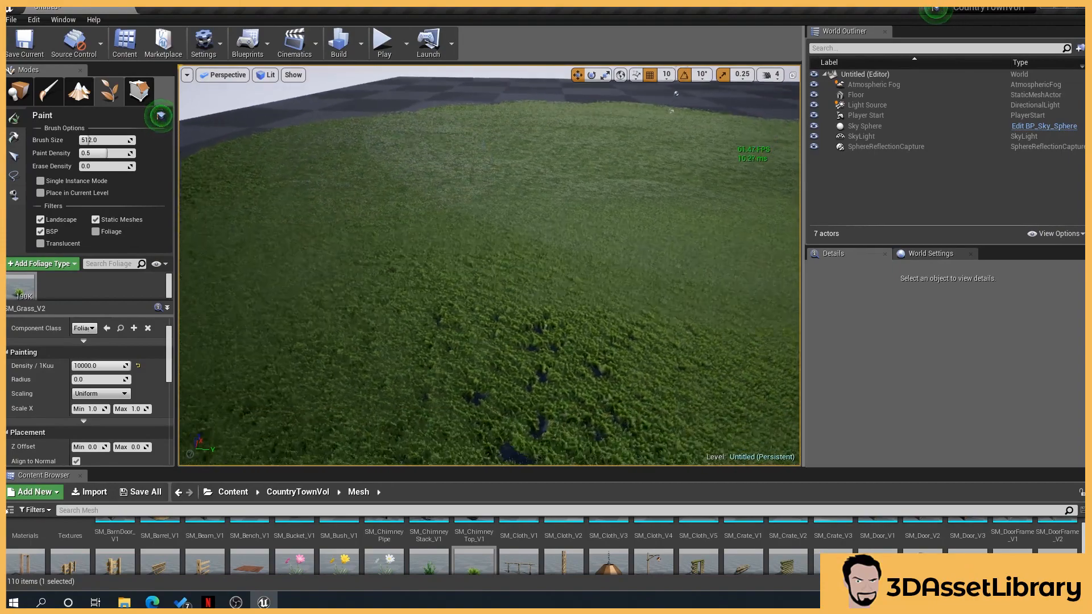
pyautogui.moveTo(500, 273)
pyautogui.mouseDown(button='right')
pyautogui.moveTo(526, 287)
pyautogui.moveTo(540, 251)
pyautogui.moveTo(529, 264)
pyautogui.mouseUp(button='right')
pyautogui.moveTo(526, 296)
pyautogui.mouseDown()
pyautogui.moveTo(576, 227)
pyautogui.moveTo(480, 251)
pyautogui.mouseUp()
pyautogui.moveTo(480, 250); pyautogui.dragTo(529, 258, button='right')
pyautogui.moveTo(480, 293); pyautogui.dragTo(431, 357)
pyautogui.moveTo(431, 357); pyautogui.dragTo(438, 421, button='right')
pyautogui.moveTo(424, 304)
pyautogui.mouseDown()
pyautogui.moveTo(591, 227)
pyautogui.moveTo(222, 268)
pyautogui.moveTo(490, 292)
pyautogui.moveTo(475, 279)
pyautogui.mouseUp()
pyautogui.moveTo(475, 279)
pyautogui.mouseDown(button='right')
pyautogui.moveTo(514, 307)
pyautogui.moveTo(506, 302)
pyautogui.mouseUp(button='right')
pyautogui.moveTo(490, 319); pyautogui.dragTo(209, 308)
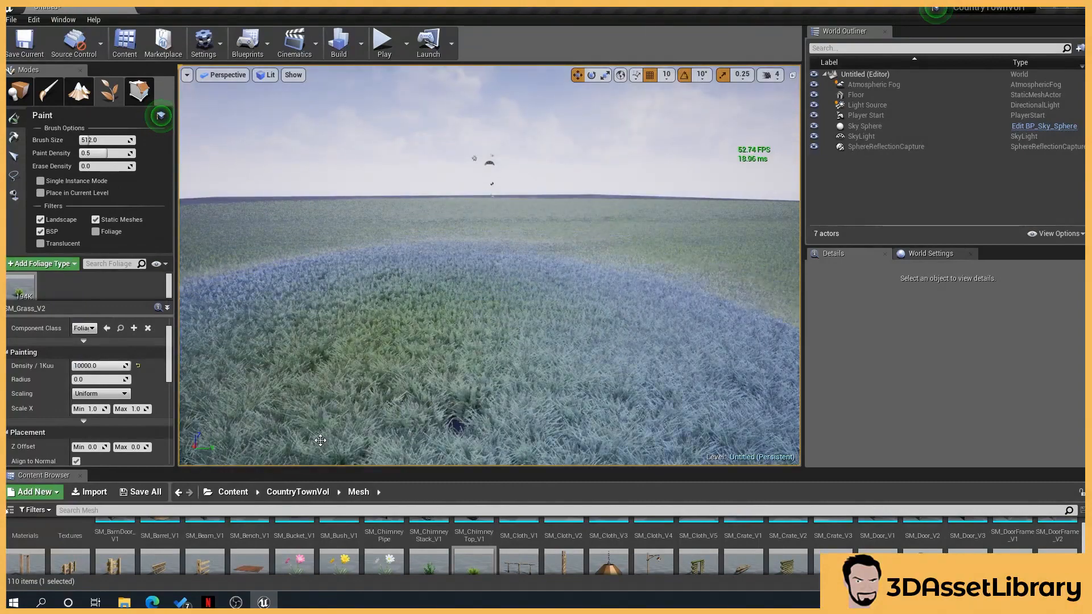
# Add SM_Flower_V3 as a foliage type and paint white flowers across the grass
pyautogui.click(61, 291)
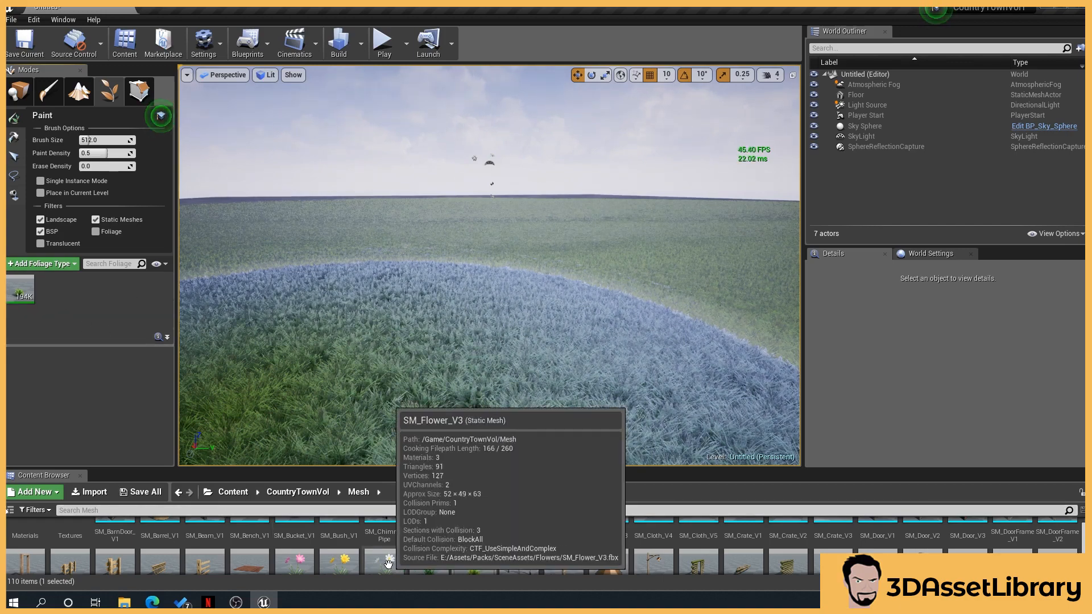
pyautogui.moveTo(376, 568); pyautogui.dragTo(100, 302)
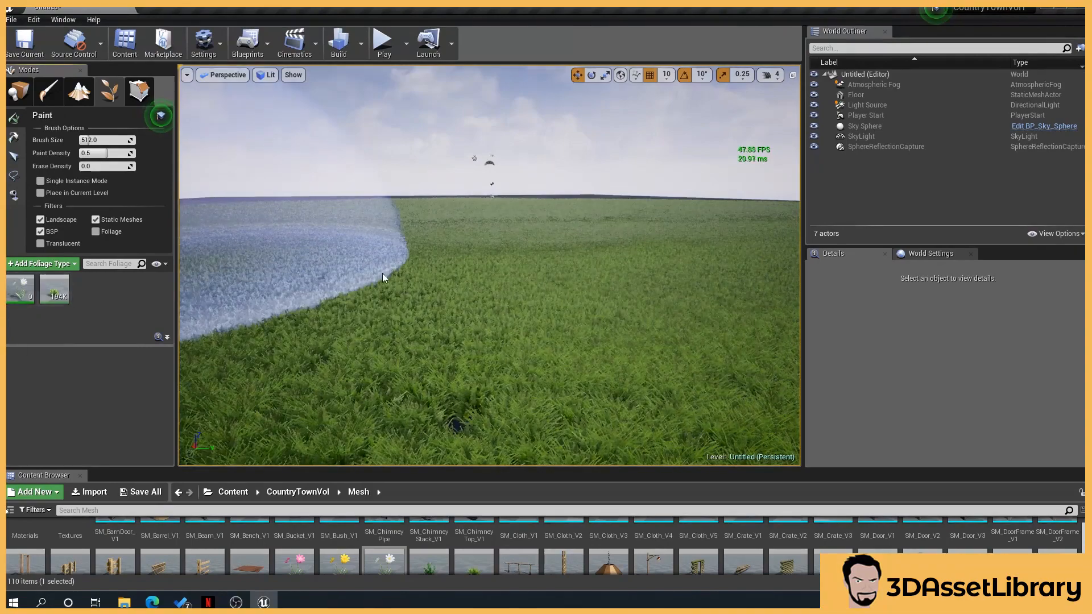
pyautogui.moveTo(472, 271); pyautogui.dragTo(468, 247)
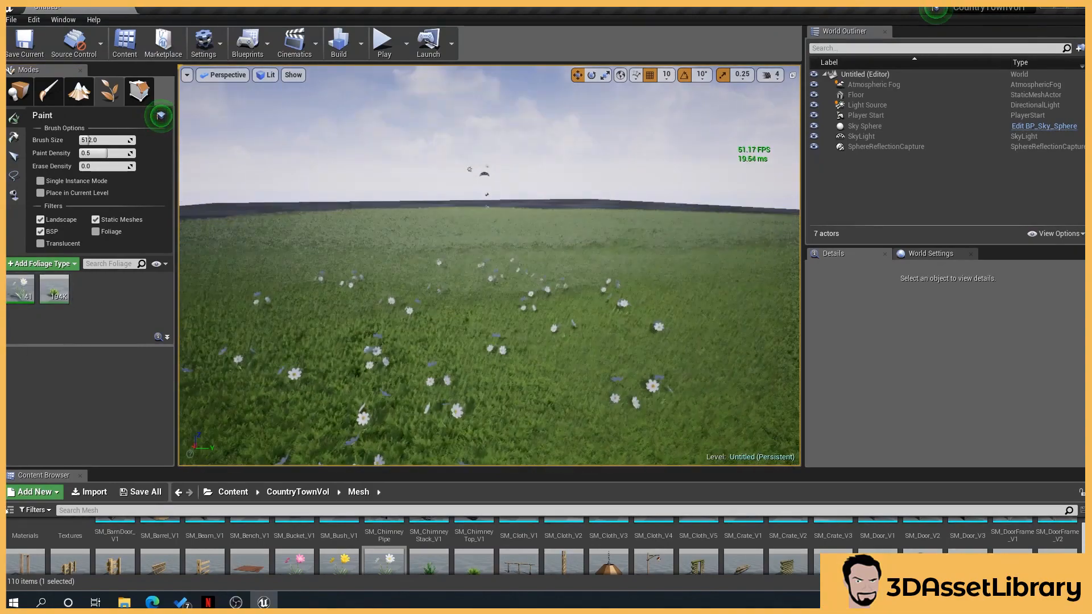
pyautogui.moveTo(471, 247); pyautogui.dragTo(589, 285, button='right')
pyautogui.moveTo(591, 287); pyautogui.dragTo(614, 221)
pyautogui.moveTo(616, 219); pyautogui.dragTo(536, 219, button='right')
pyautogui.moveTo(537, 220); pyautogui.dragTo(538, 215)
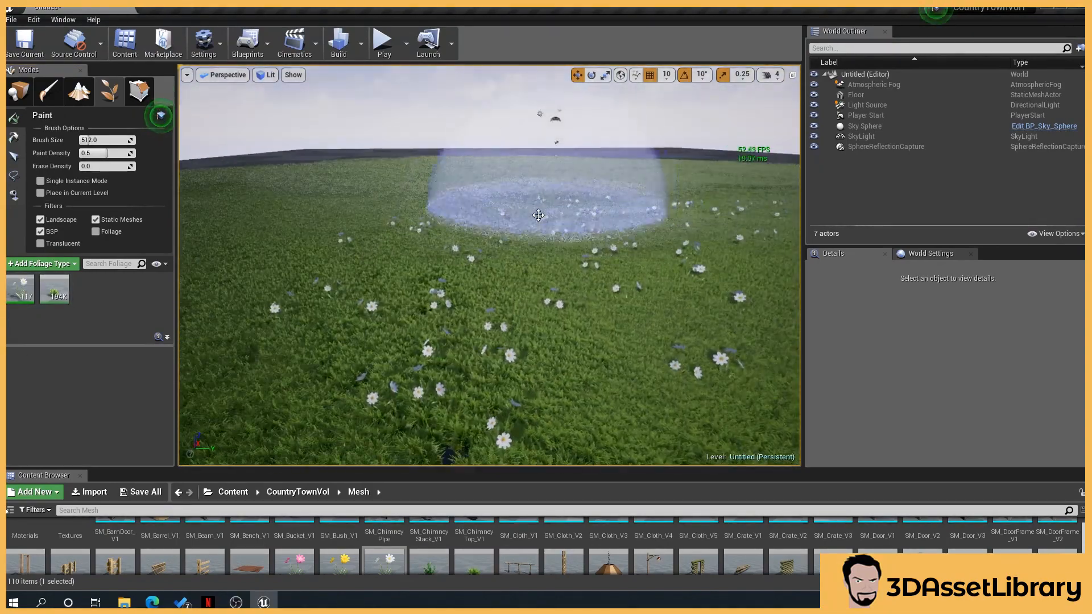
pyautogui.moveTo(538, 215); pyautogui.dragTo(528, 206, button='right')
pyautogui.click(528, 199)
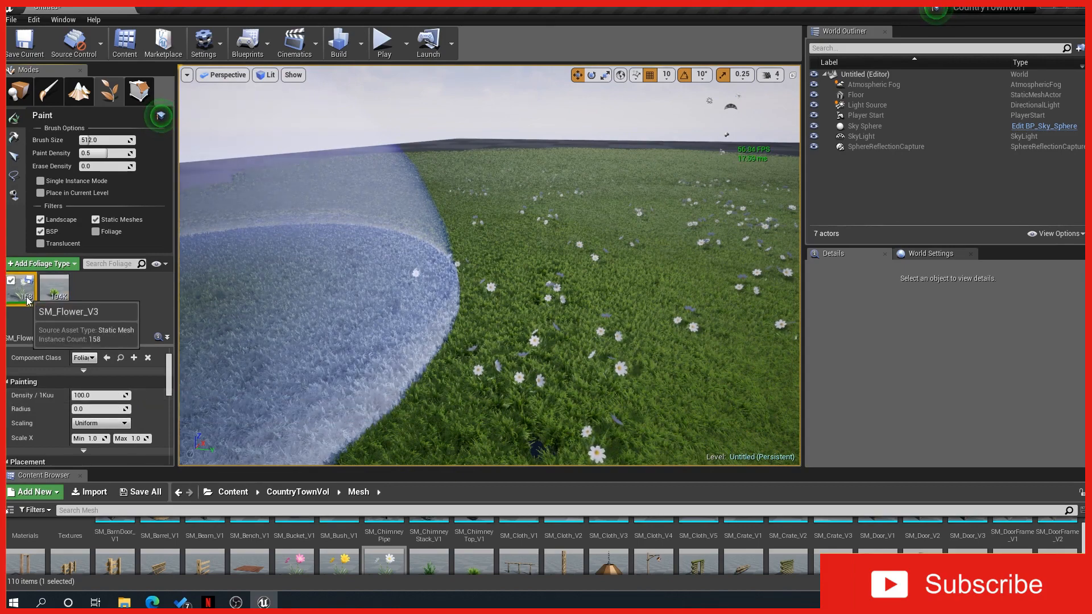
# Paint more white flowers across other parts of the grass
pyautogui.moveTo(475, 230)
pyautogui.mouseDown(button='right')
pyautogui.moveTo(479, 253)
pyautogui.moveTo(466, 233)
pyautogui.mouseUp(button='right')
pyautogui.moveTo(466, 232)
pyautogui.mouseDown()
pyautogui.moveTo(488, 175)
pyautogui.moveTo(570, 171)
pyautogui.mouseUp()
pyautogui.moveTo(571, 170); pyautogui.dragTo(616, 180, button='right')
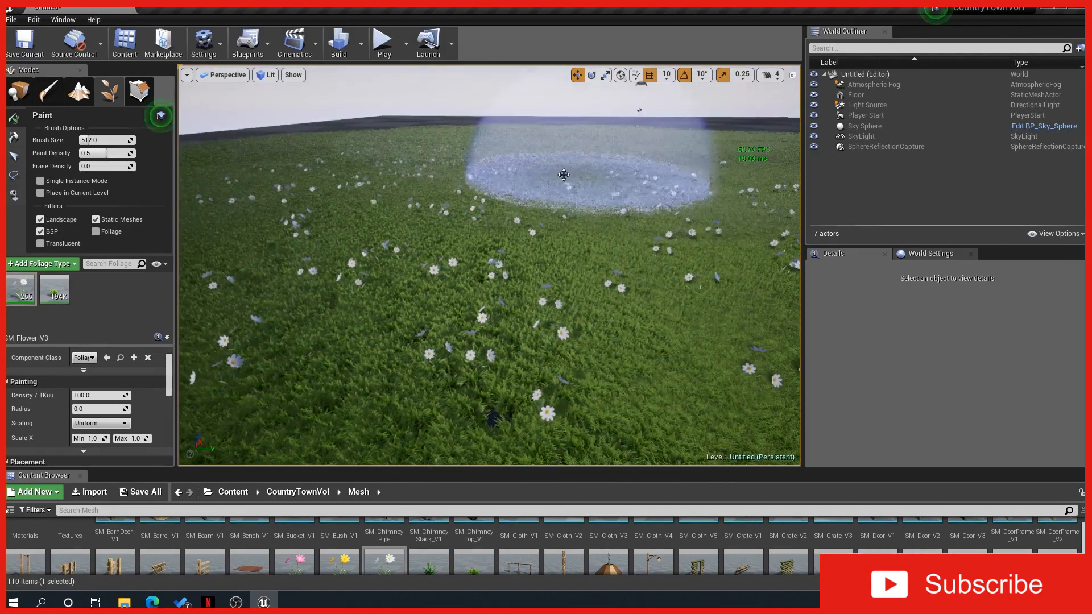
pyautogui.moveTo(616, 180)
pyautogui.mouseDown()
pyautogui.moveTo(513, 229)
pyautogui.moveTo(516, 336)
pyautogui.mouseUp()
pyautogui.moveTo(516, 336); pyautogui.dragTo(569, 322, button='right')
pyautogui.moveTo(519, 334)
pyautogui.mouseDown()
pyautogui.moveTo(544, 268)
pyautogui.moveTo(620, 179)
pyautogui.moveTo(582, 296)
pyautogui.moveTo(549, 310)
pyautogui.mouseUp()
pyautogui.moveTo(549, 310); pyautogui.dragTo(481, 319, button='right')
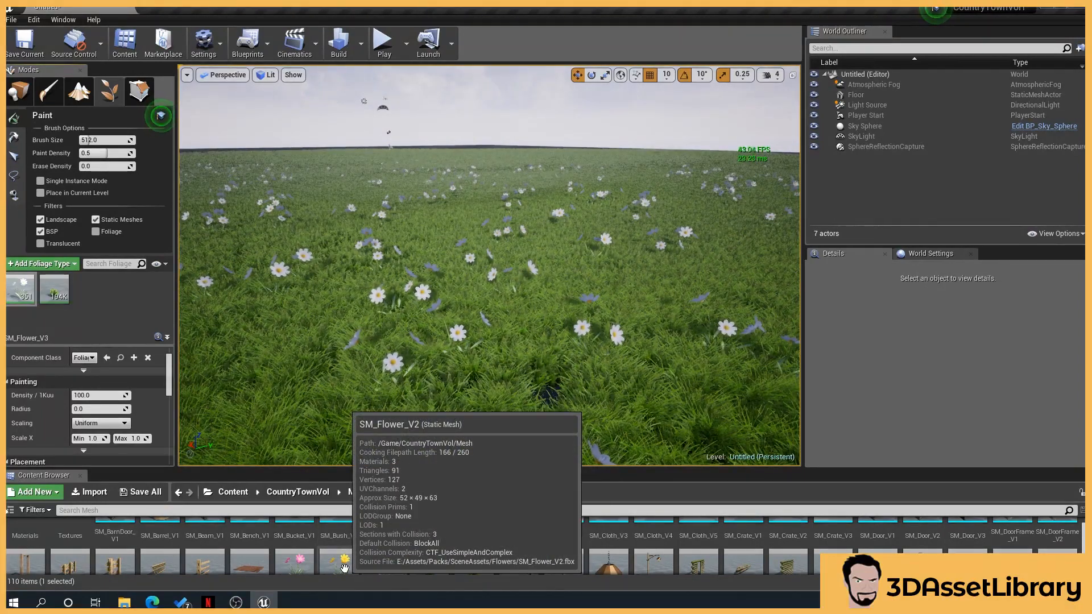
# Add the pink and yellow flower meshes as foliage types and paint them over the grass
pyautogui.keyDown('ctrl'); pyautogui.click(308, 563); pyautogui.keyUp('ctrl')
pyautogui.moveTo(309, 563); pyautogui.dragTo(106, 336)
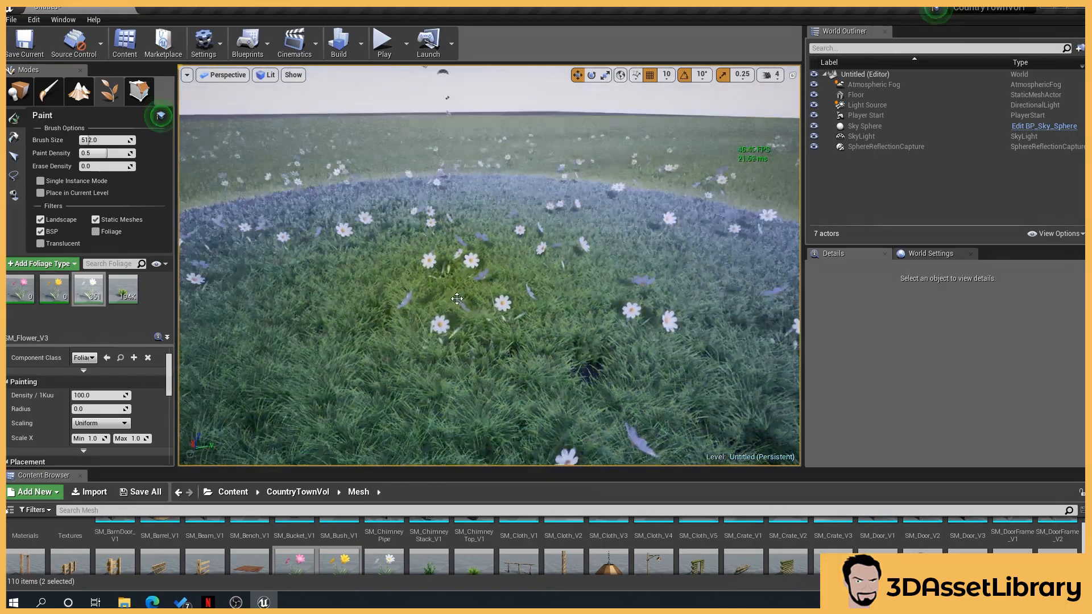
pyautogui.moveTo(472, 258)
pyautogui.mouseDown(button='right')
pyautogui.moveTo(455, 270)
pyautogui.moveTo(443, 259)
pyautogui.moveTo(370, 256)
pyautogui.moveTo(387, 258)
pyautogui.mouseUp(button='right')
pyautogui.click(472, 259)
pyautogui.click(378, 197)
pyautogui.click(361, 246)
pyautogui.click(483, 264)
pyautogui.moveTo(484, 256); pyautogui.dragTo(492, 238, button='right')
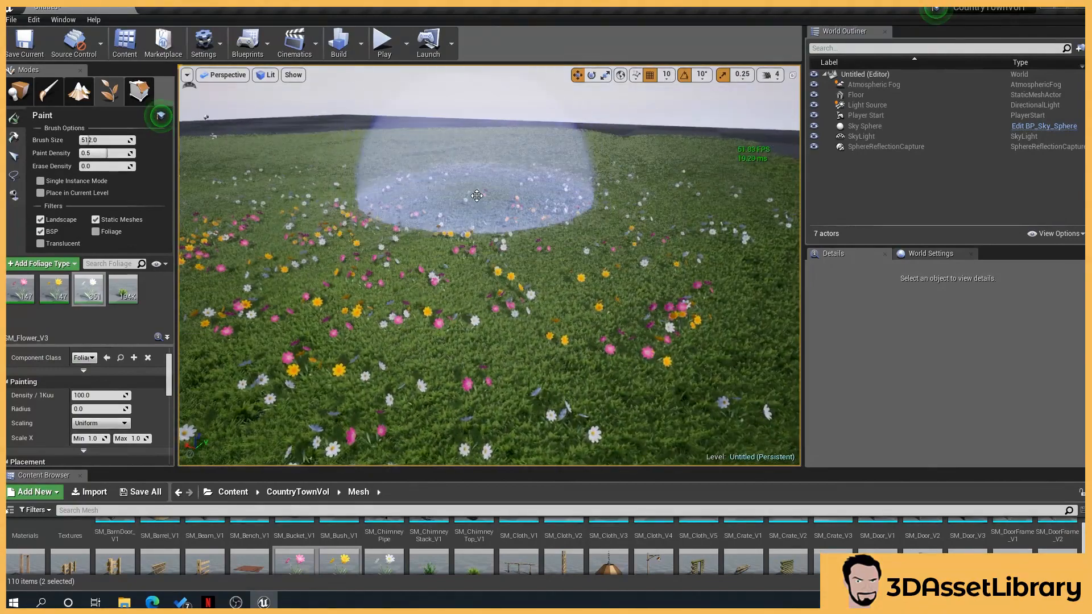
pyautogui.click(477, 199)
pyautogui.moveTo(476, 199)
pyautogui.mouseDown(button='right')
pyautogui.moveTo(447, 221)
pyautogui.moveTo(433, 267)
pyautogui.moveTo(438, 304)
pyautogui.mouseUp(button='right')
pyautogui.click(448, 222)
# Continue painting the flower foliage across the remaining grass areas
pyautogui.rightClick(438, 303)
pyautogui.click(380, 317)
pyautogui.scroll(-5, 379, 316)
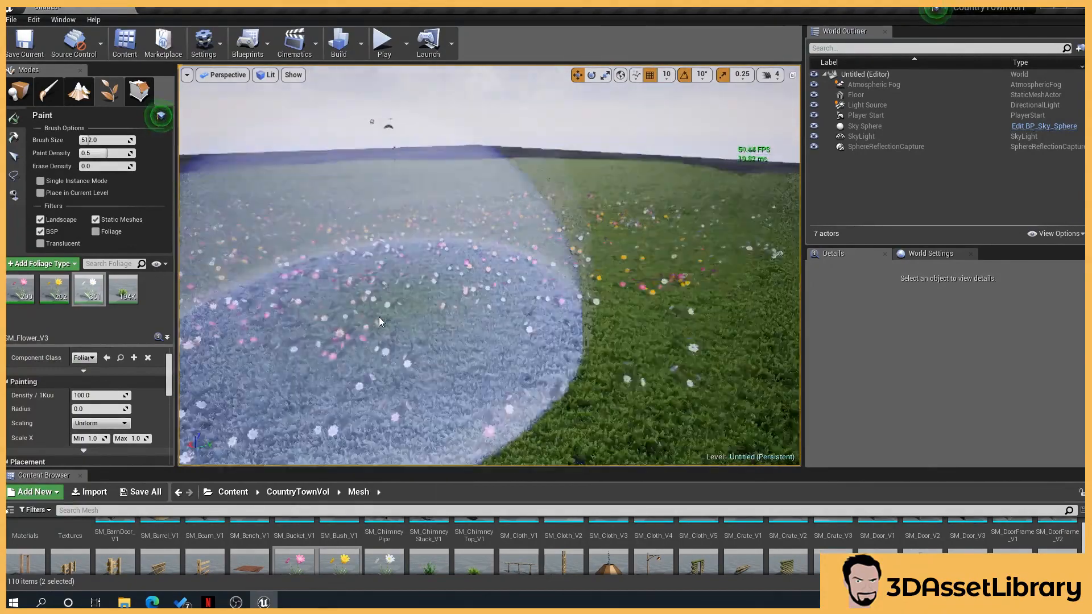
pyautogui.moveTo(470, 297); pyautogui.dragTo(436, 310, button='right')
pyautogui.click(357, 295)
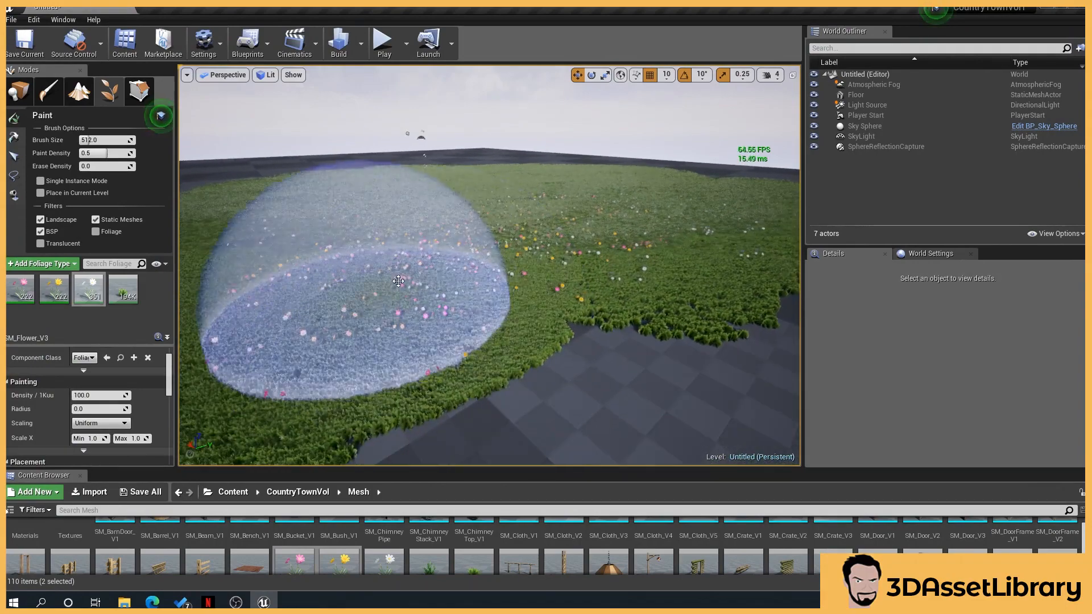
pyautogui.scroll(4, 354, 290)
pyautogui.moveTo(408, 265)
pyautogui.mouseDown(button='right')
pyautogui.moveTo(435, 271)
pyautogui.moveTo(423, 305)
pyautogui.mouseUp(button='right')
pyautogui.scroll(4, 437, 279)
pyautogui.scroll(2, 427, 300)
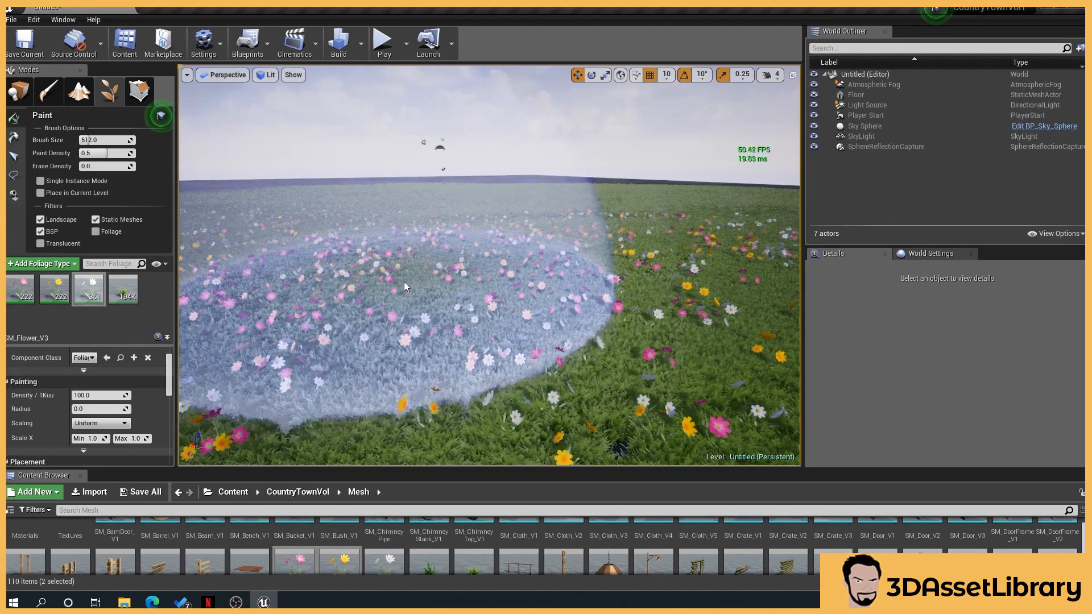
# Add SM_TreeFir_V1 as a foliage type and set its Scale X range to 0.5 minimum and 1.5 maximum
pyautogui.moveTo(46, 284)
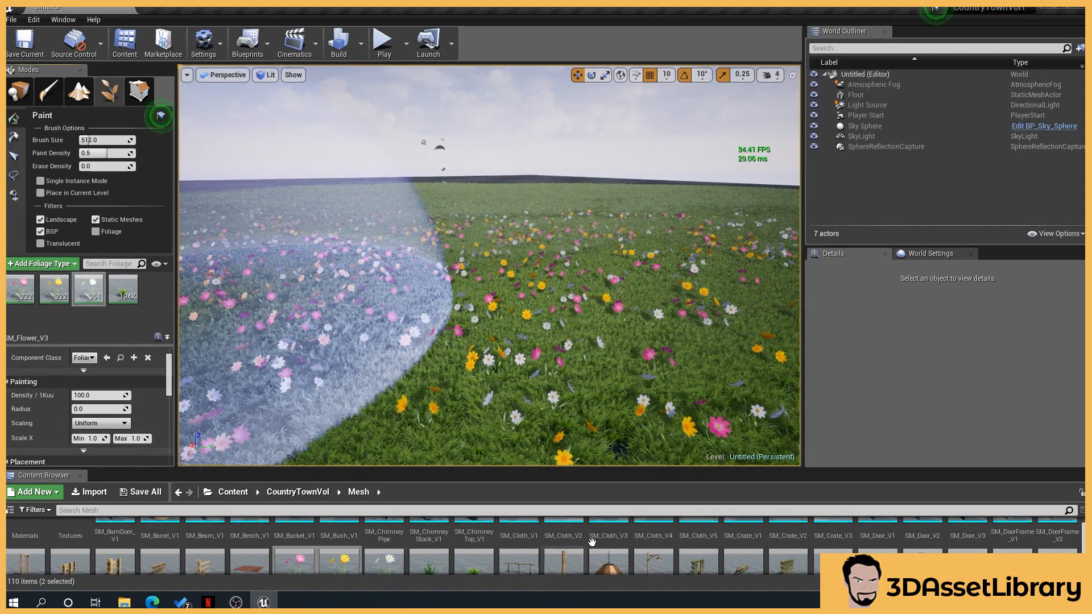
pyautogui.scroll(-5, 597, 546)
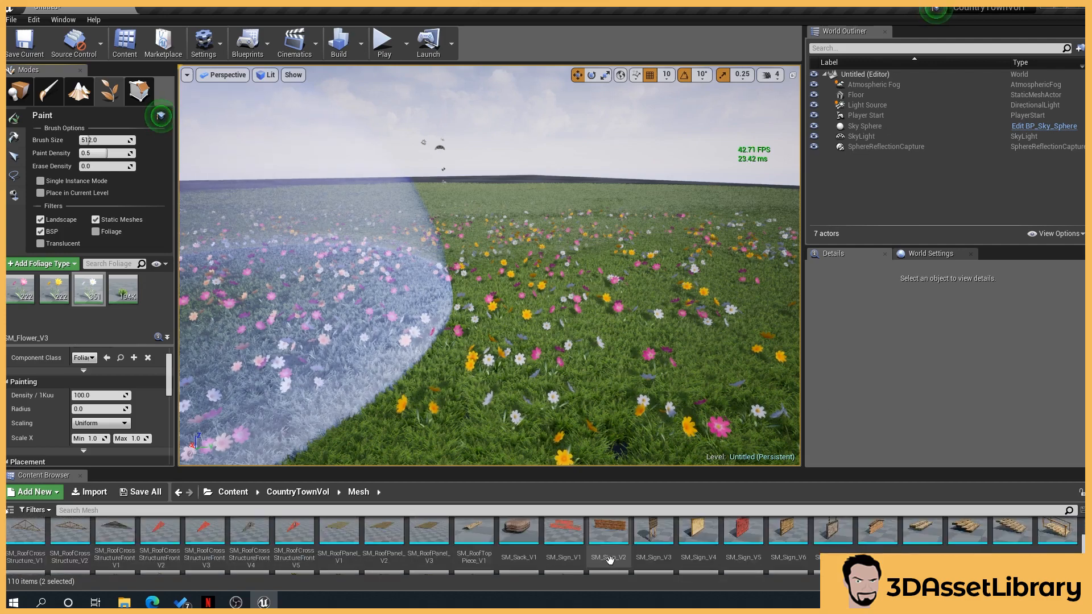
pyautogui.scroll(1, 569, 564)
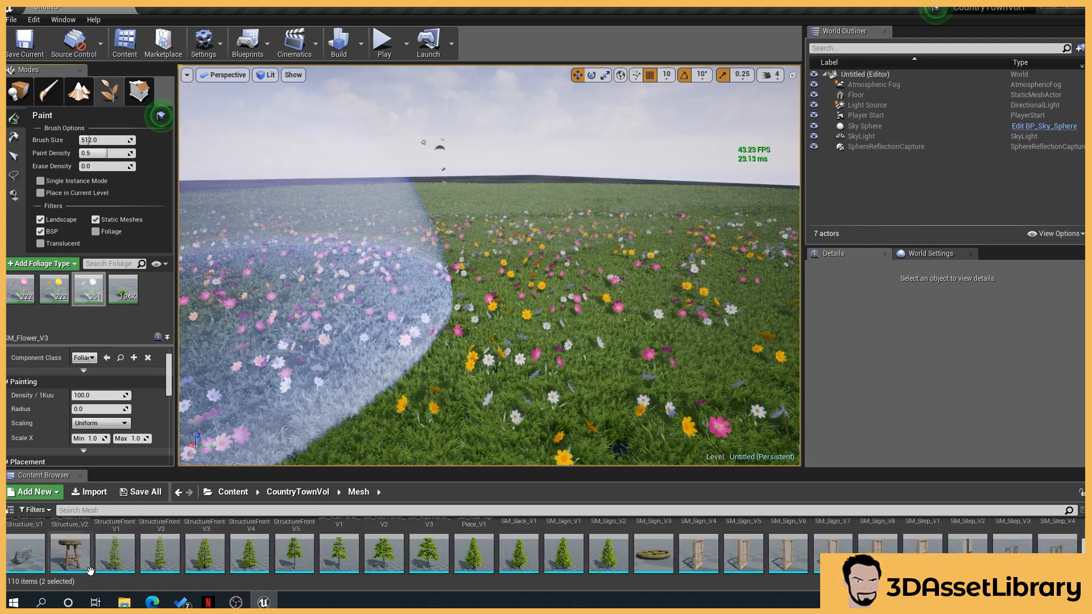
pyautogui.moveTo(115, 553); pyautogui.dragTo(20, 299)
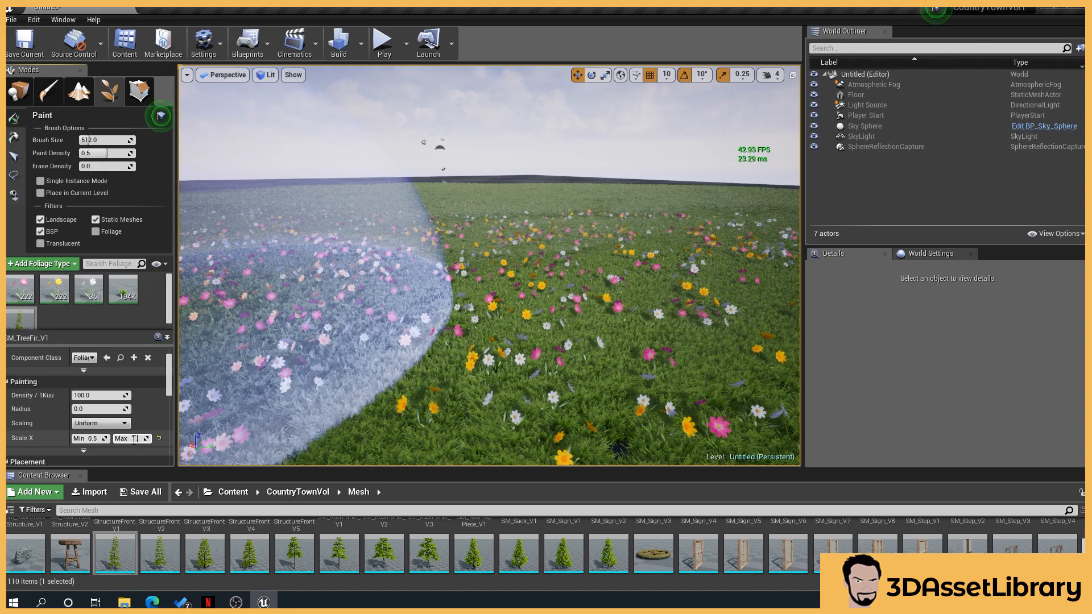
pyautogui.write('5')
pyautogui.moveTo(421, 318); pyautogui.dragTo(364, 335, button='right')
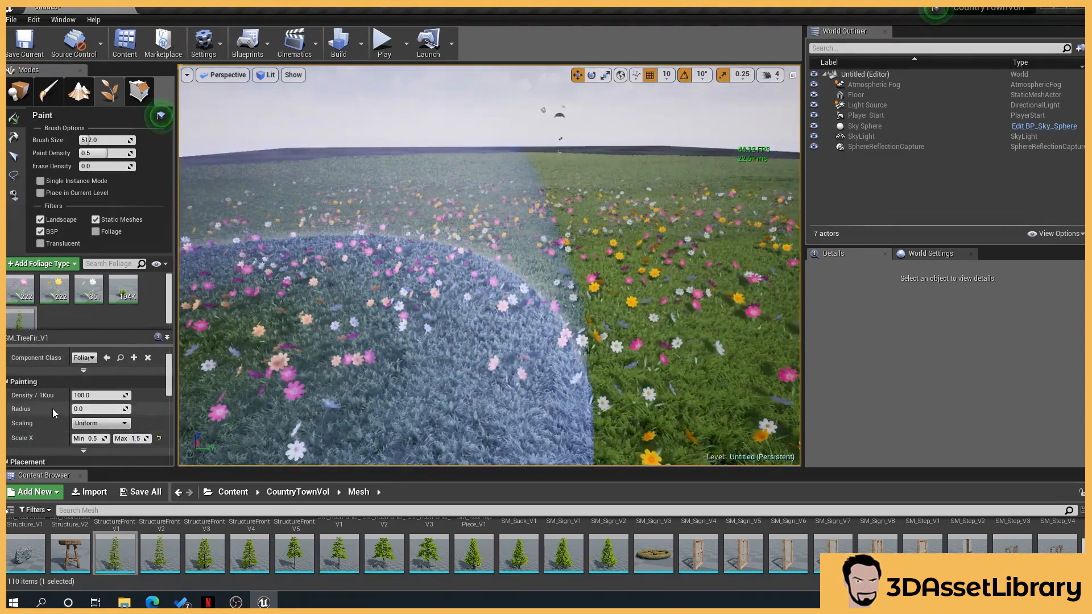
# Set the fir tree's Radius to 400 and paint fir trees across the flower field
pyautogui.click(83, 406)
pyautogui.write('4')
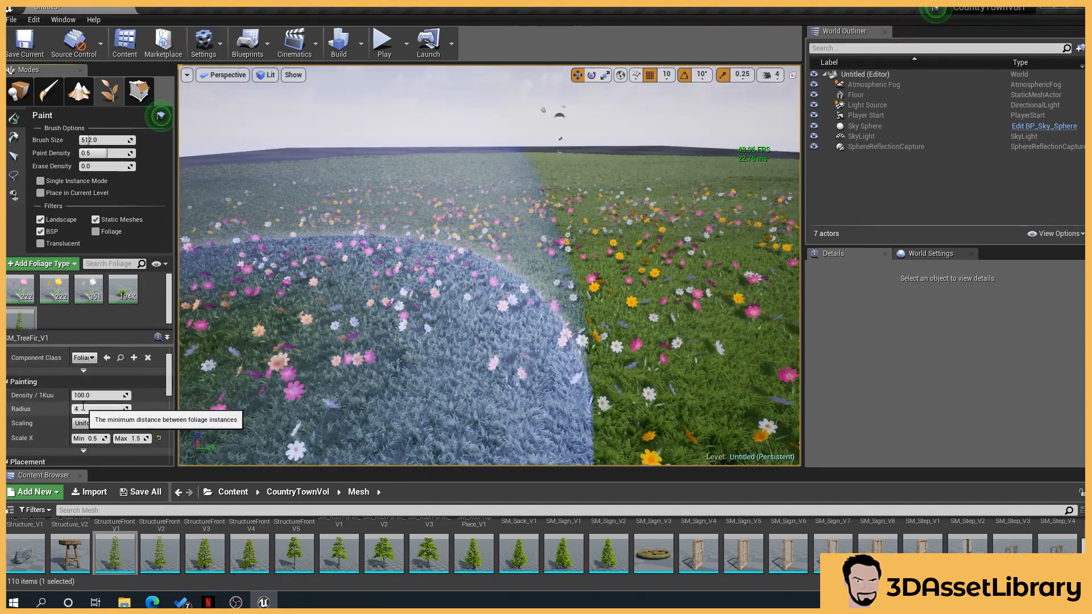
pyautogui.write('00')
pyautogui.press('Return')
pyautogui.press('s')
pyautogui.moveTo(420, 228)
pyautogui.mouseDown(button='right')
pyautogui.moveTo(394, 225)
pyautogui.moveTo(284, 276)
pyautogui.mouseUp(button='right')
pyautogui.click(392, 230)
pyautogui.click(304, 244)
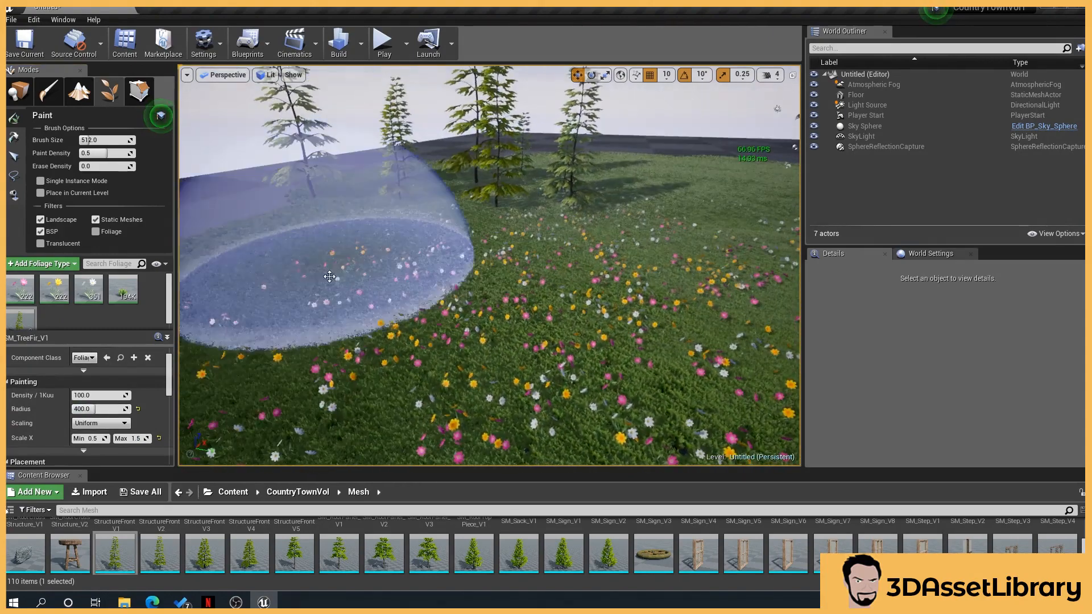
pyautogui.click(327, 289)
pyautogui.moveTo(387, 295)
pyautogui.mouseDown(button='right')
pyautogui.moveTo(455, 297)
pyautogui.moveTo(504, 267)
pyautogui.mouseUp(button='right')
pyautogui.click(498, 241)
pyautogui.click(521, 284)
pyautogui.moveTo(705, 243); pyautogui.dragTo(734, 242, button='right')
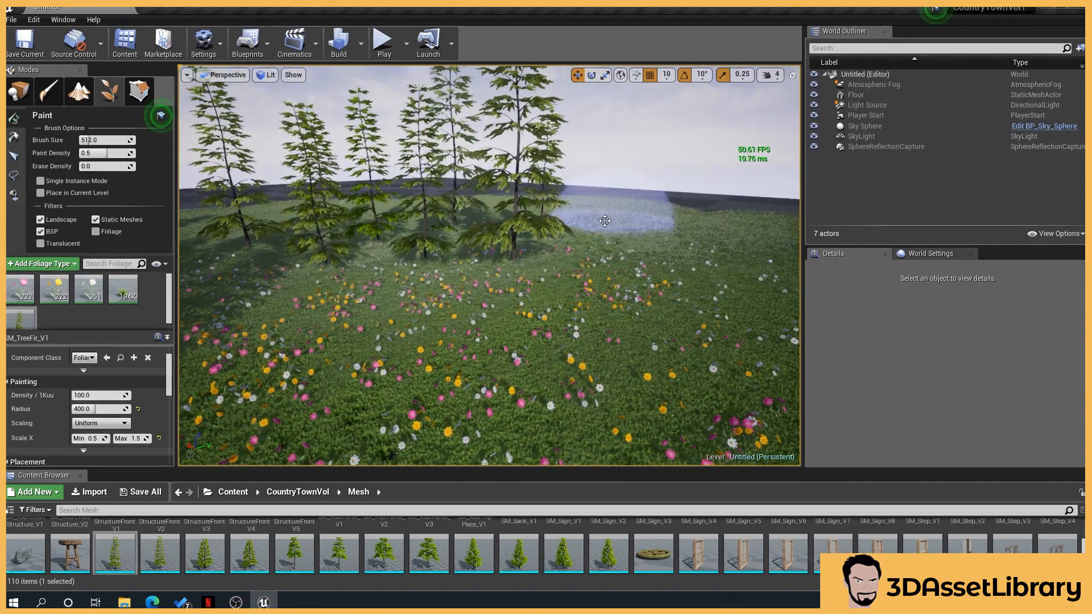
pyautogui.click(613, 268)
pyautogui.click(603, 242)
pyautogui.moveTo(629, 251)
pyautogui.mouseDown(button='right')
pyautogui.moveTo(603, 242)
pyautogui.moveTo(592, 341)
pyautogui.mouseUp(button='right')
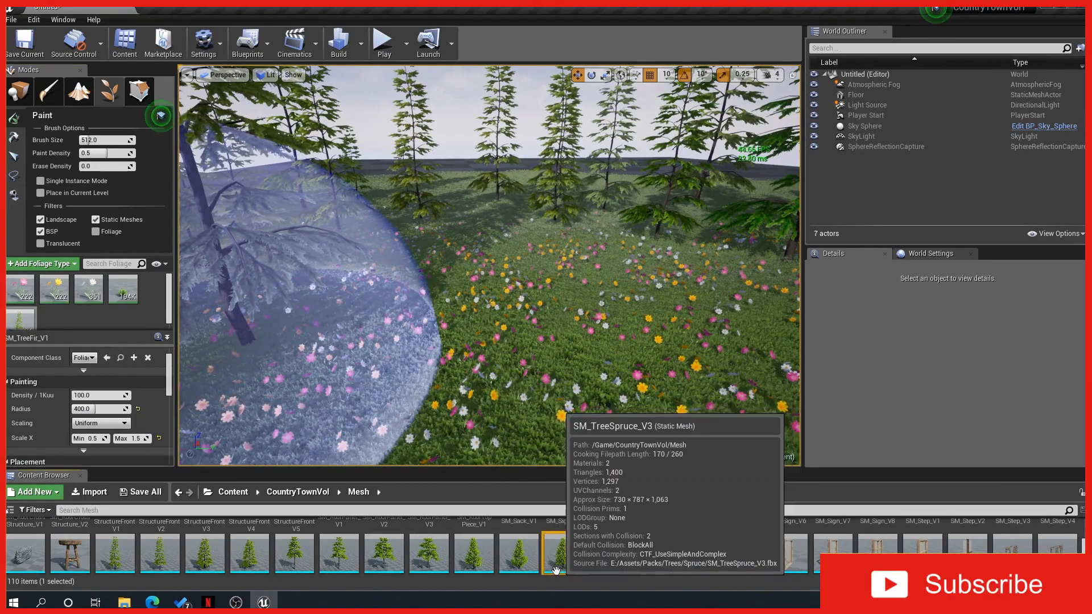
# Add SM_TreeSpruce_V3 as a foliage type and set its Scale X range to 0.5 minimum and 1.5 maximum
pyautogui.moveTo(572, 565); pyautogui.dragTo(76, 324)
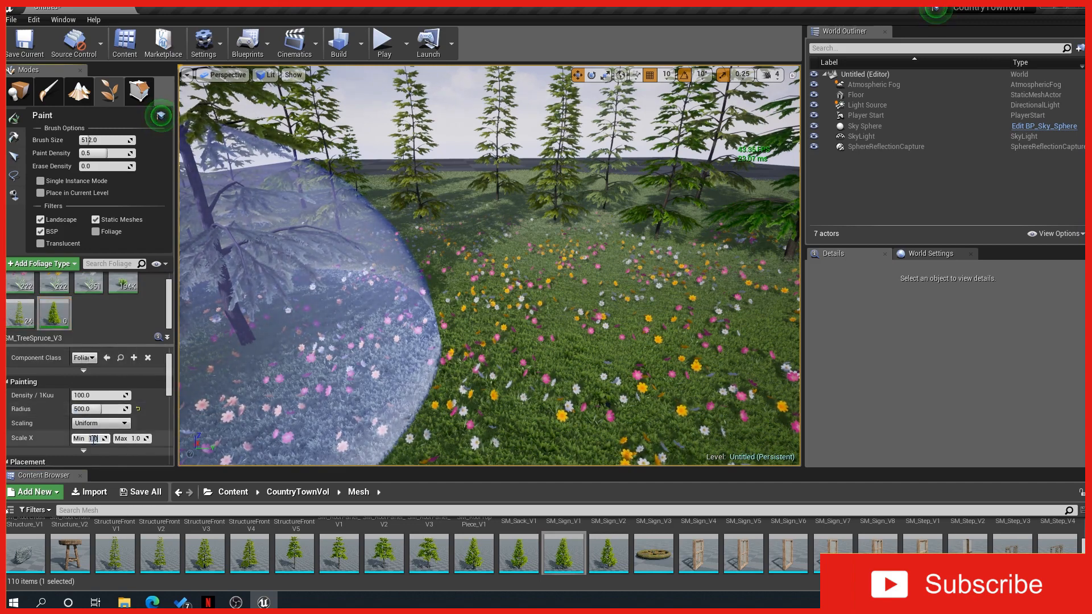
pyautogui.write('0.5')
pyautogui.click(134, 438)
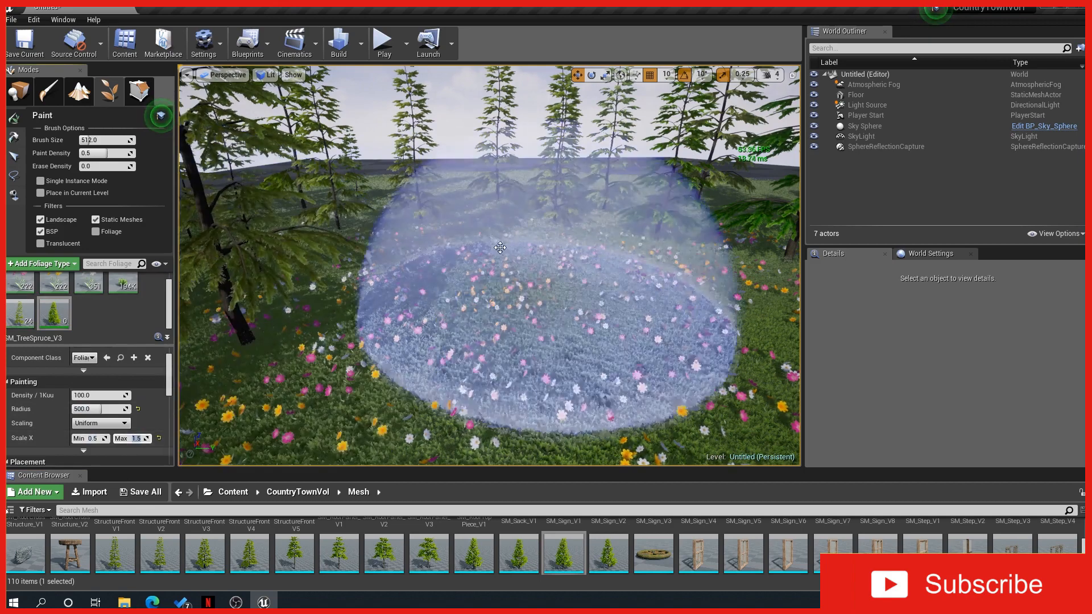
# Paint spruce trees among the fir trees on the flower field
pyautogui.click(472, 195)
pyautogui.moveTo(462, 245); pyautogui.dragTo(427, 245, button='right')
pyautogui.click(473, 210)
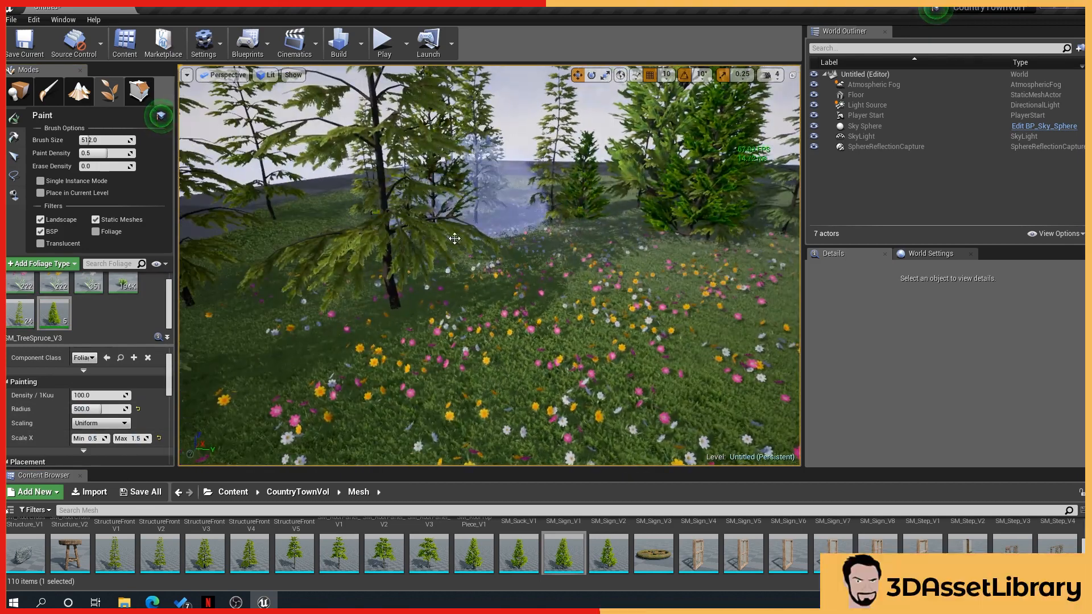
pyautogui.click(323, 234)
pyautogui.scroll(-2, 312, 266)
pyautogui.scroll(-4, 312, 266)
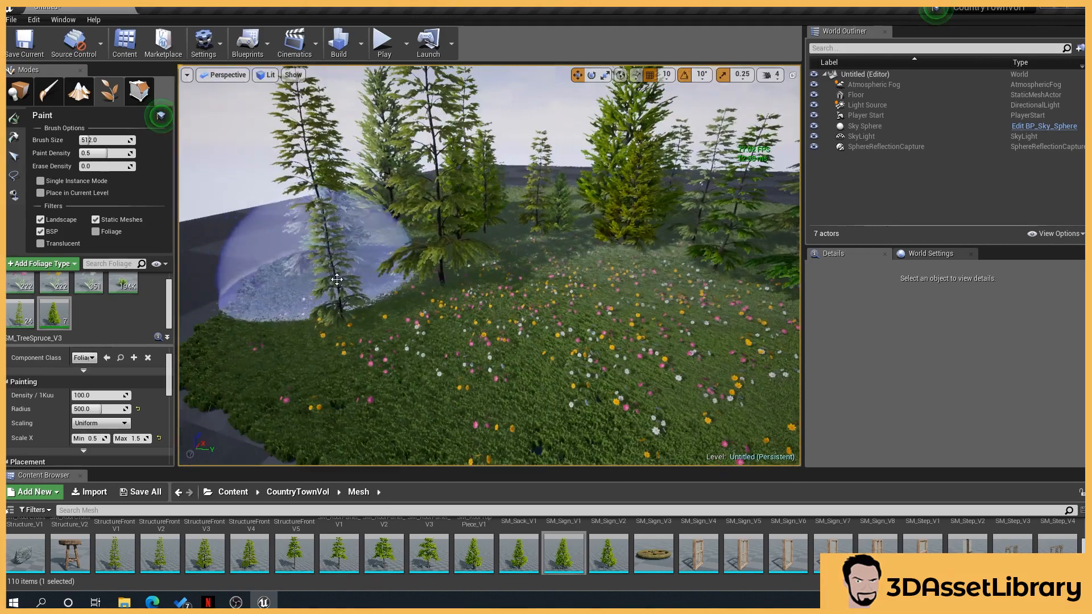
# Paint more spruce trees across the remaining open areas of the flower field
pyautogui.click(293, 317)
pyautogui.moveTo(293, 316); pyautogui.dragTo(407, 296, button='right')
pyautogui.click(419, 305)
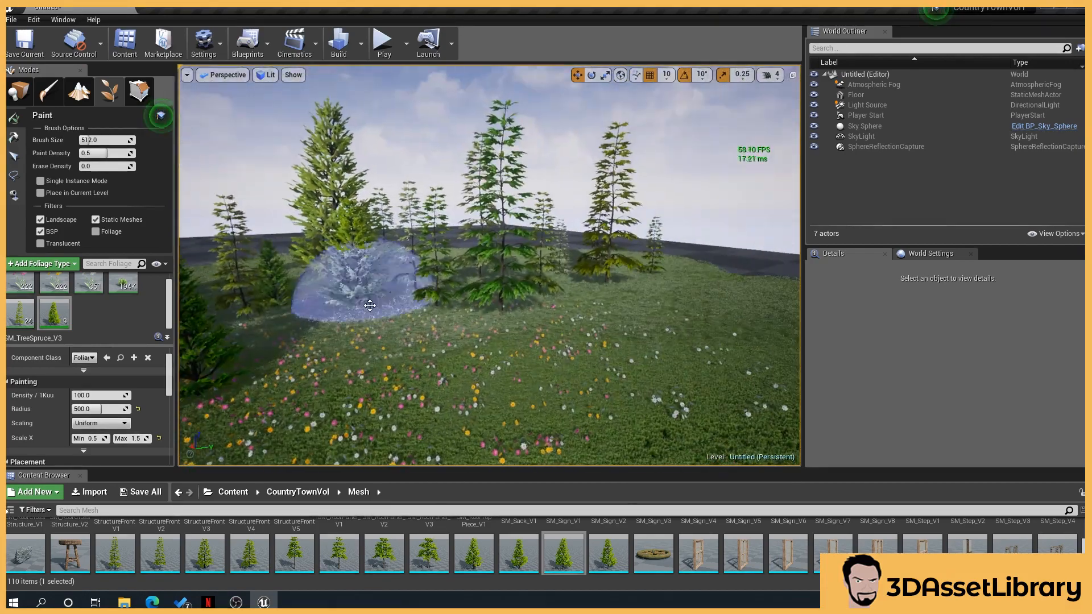
pyautogui.click(537, 302)
pyautogui.click(700, 303)
pyautogui.moveTo(700, 303); pyautogui.dragTo(631, 298, button='right')
pyautogui.scroll(4, 573, 293)
pyautogui.scroll(2, 353, 311)
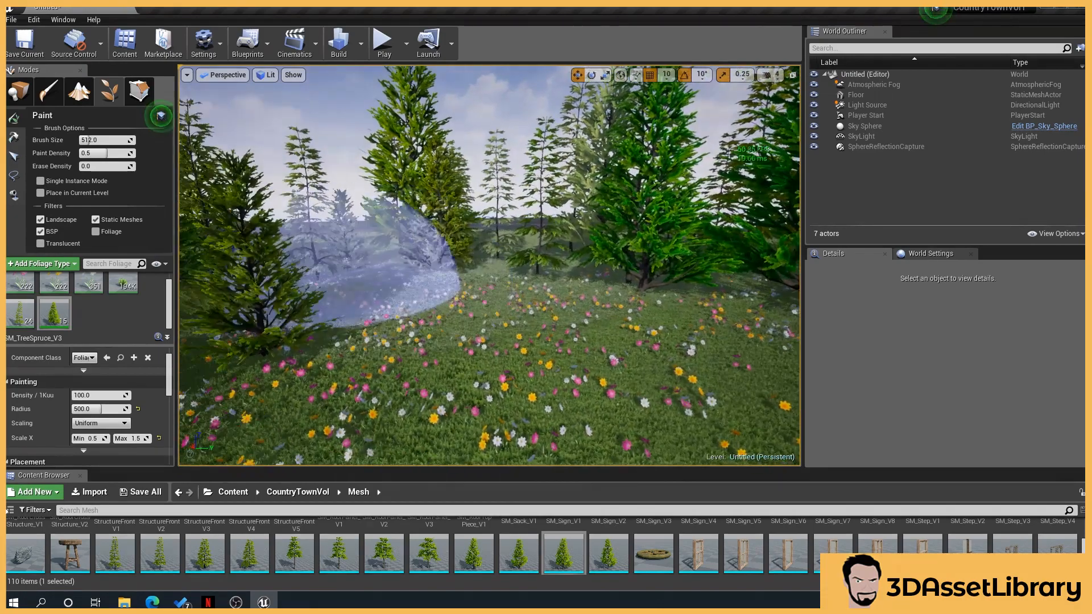
pyautogui.moveTo(329, 273); pyautogui.dragTo(364, 278, button='right')
pyautogui.click(245, 281)
pyautogui.click(282, 341)
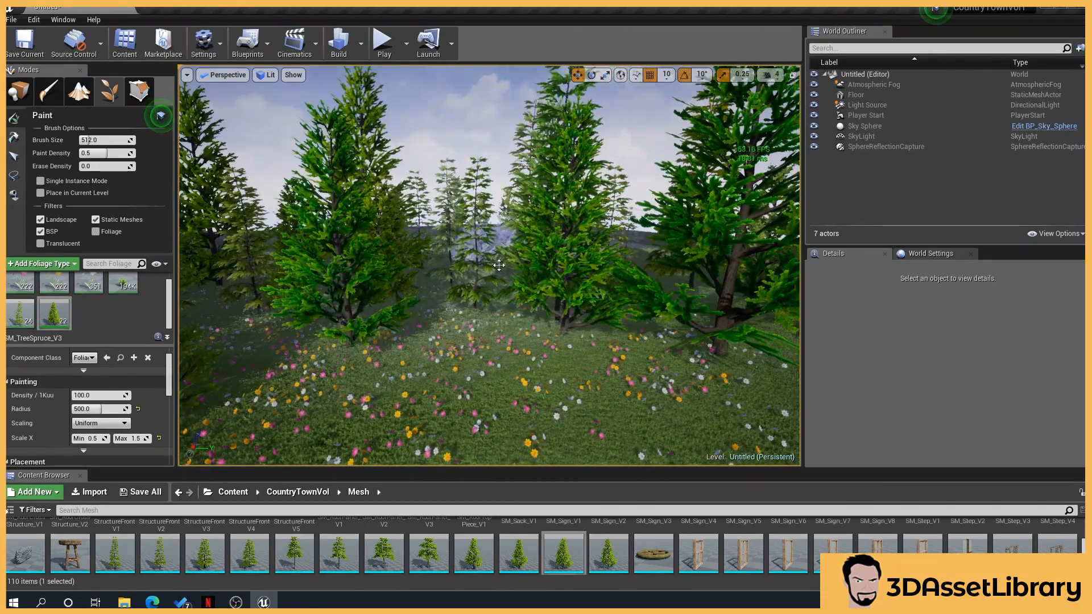
pyautogui.moveTo(522, 278); pyautogui.dragTo(472, 278, button='right')
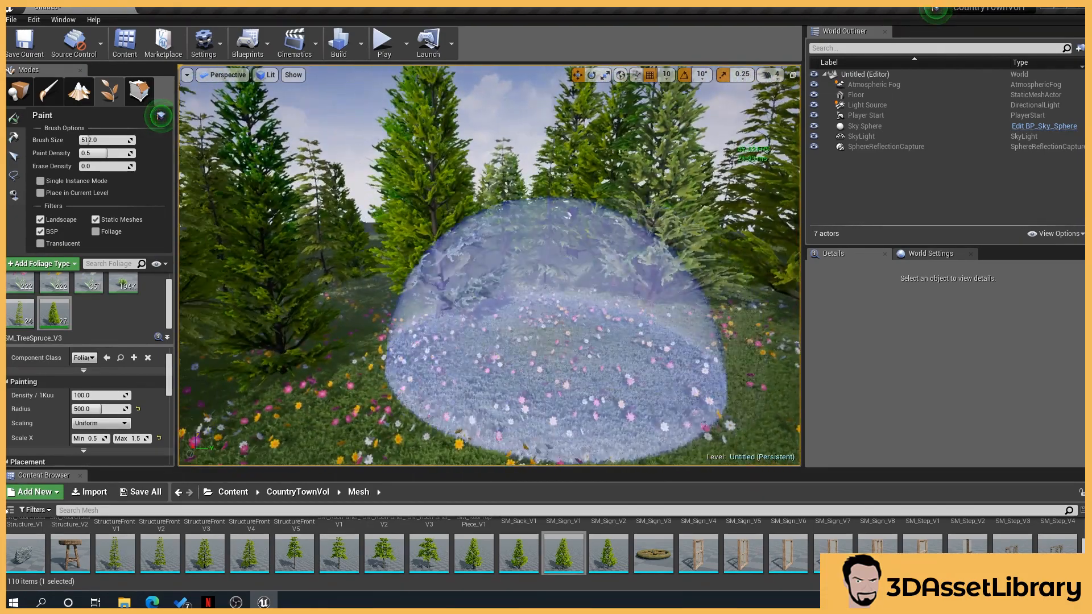
pyautogui.click(555, 328)
pyautogui.scroll(1, 430, 307)
pyautogui.moveTo(375, 290); pyautogui.dragTo(355, 311, button='right')
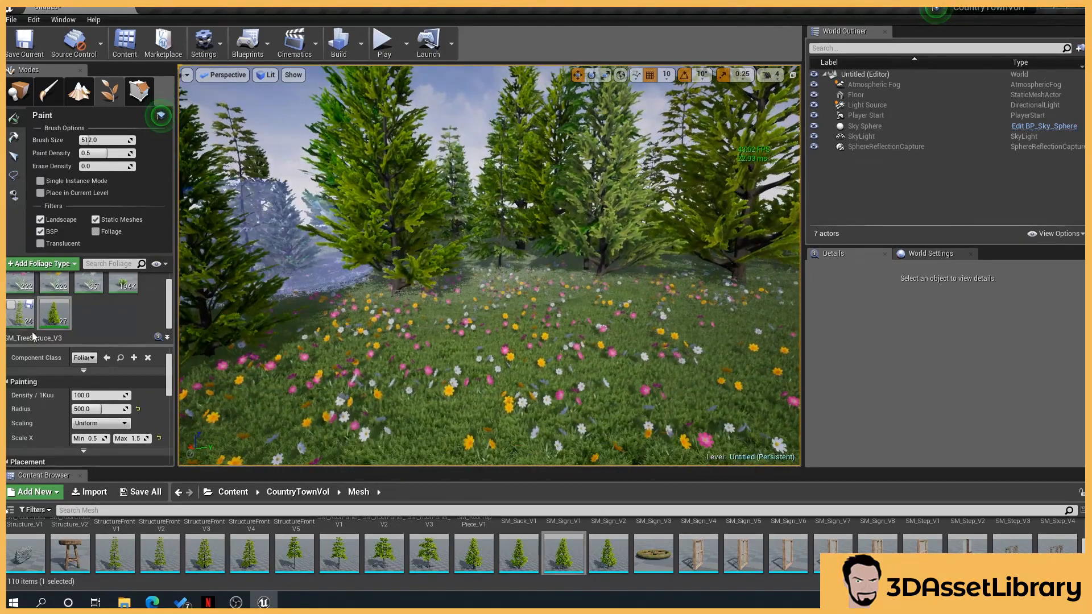
# Add SM_Rock_10 as a foliage type and set its Scale X range to 0.2 minimum and 0.5 maximum
pyautogui.scroll(4, 860, 552)
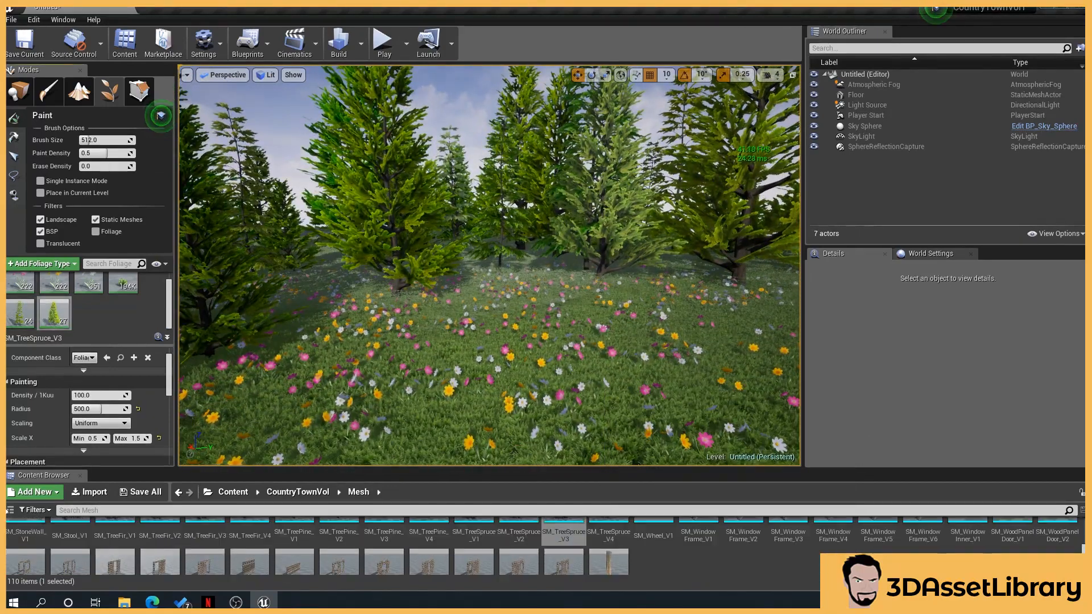
pyautogui.scroll(3, 860, 553)
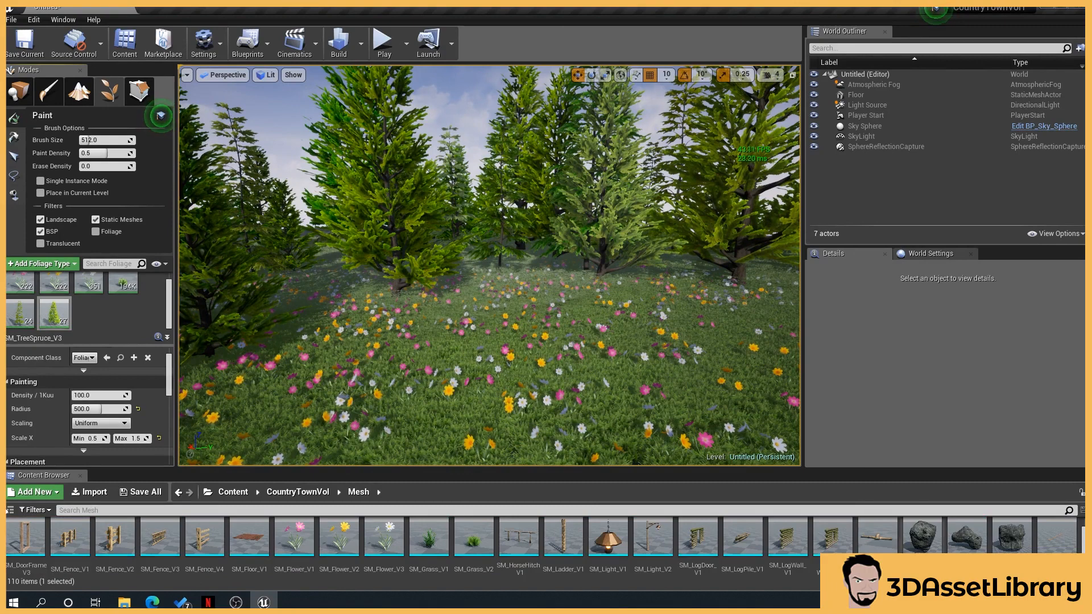
pyautogui.moveTo(922, 556); pyautogui.dragTo(790, 580)
pyautogui.moveTo(313, 439); pyautogui.dragTo(71, 327)
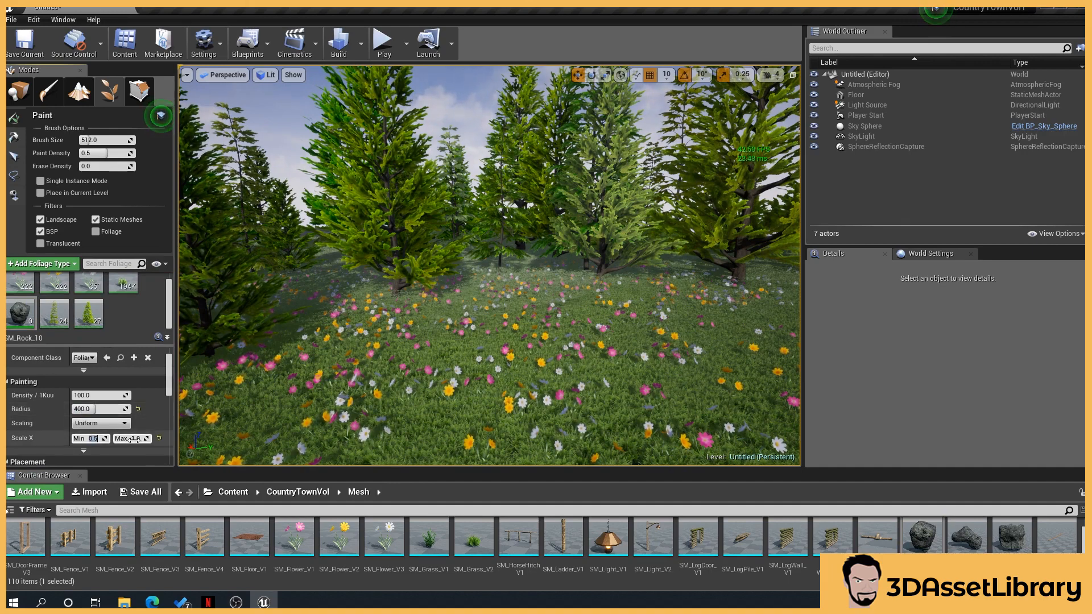
pyautogui.press('Return')
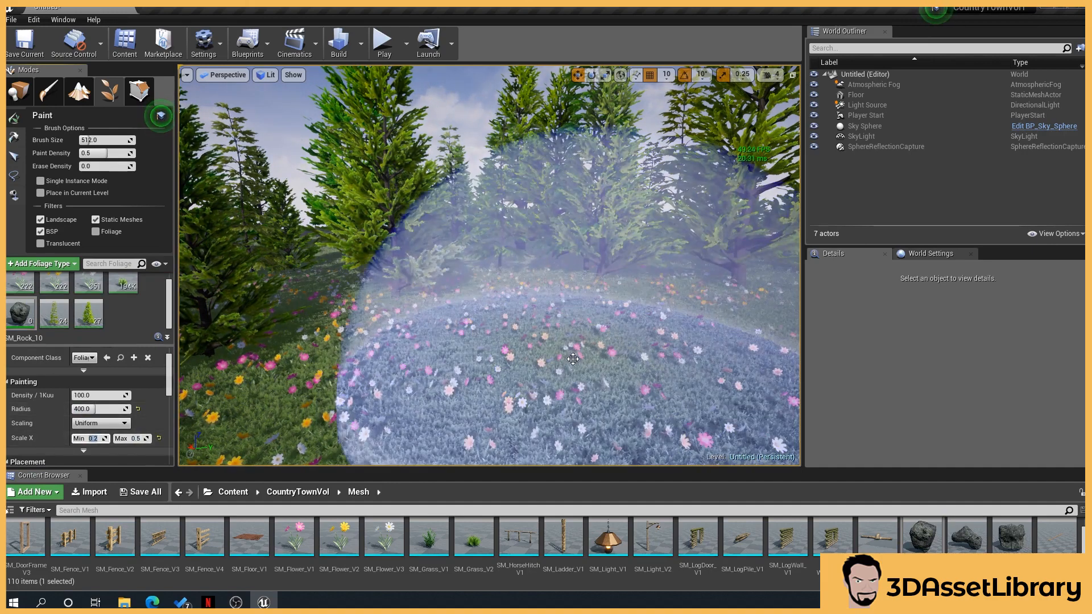
# Paint rocks scattered across the flower field between the trees
pyautogui.click(532, 367)
pyautogui.moveTo(529, 364); pyautogui.dragTo(595, 316, button='right')
pyautogui.click(579, 246)
pyautogui.moveTo(579, 247)
pyautogui.mouseDown(button='right')
pyautogui.moveTo(523, 253)
pyautogui.moveTo(521, 230)
pyautogui.moveTo(509, 251)
pyautogui.moveTo(455, 253)
pyautogui.mouseUp(button='right')
pyautogui.click(569, 236)
pyautogui.click(509, 250)
pyautogui.click(361, 255)
pyautogui.moveTo(361, 256); pyautogui.dragTo(386, 256, button='right')
pyautogui.moveTo(512, 227)
pyautogui.mouseDown(button='right')
pyautogui.moveTo(549, 216)
pyautogui.moveTo(665, 225)
pyautogui.mouseUp(button='right')
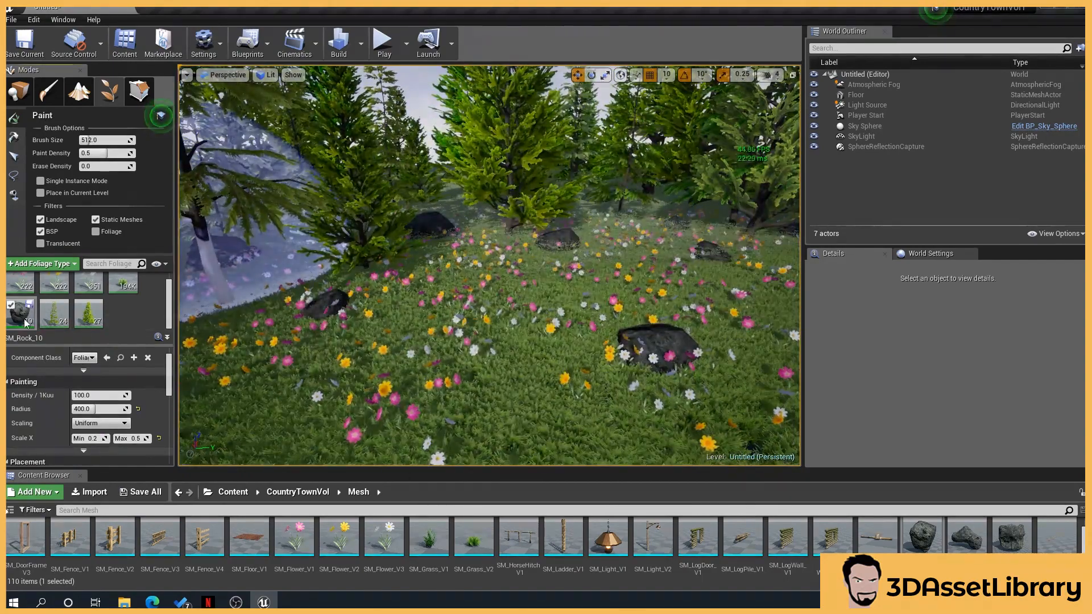
# Add SM_PlankLitter_V1 as a foliage type and paint plank litter near the field's edge
pyautogui.moveTo(865, 551); pyautogui.dragTo(28, 341)
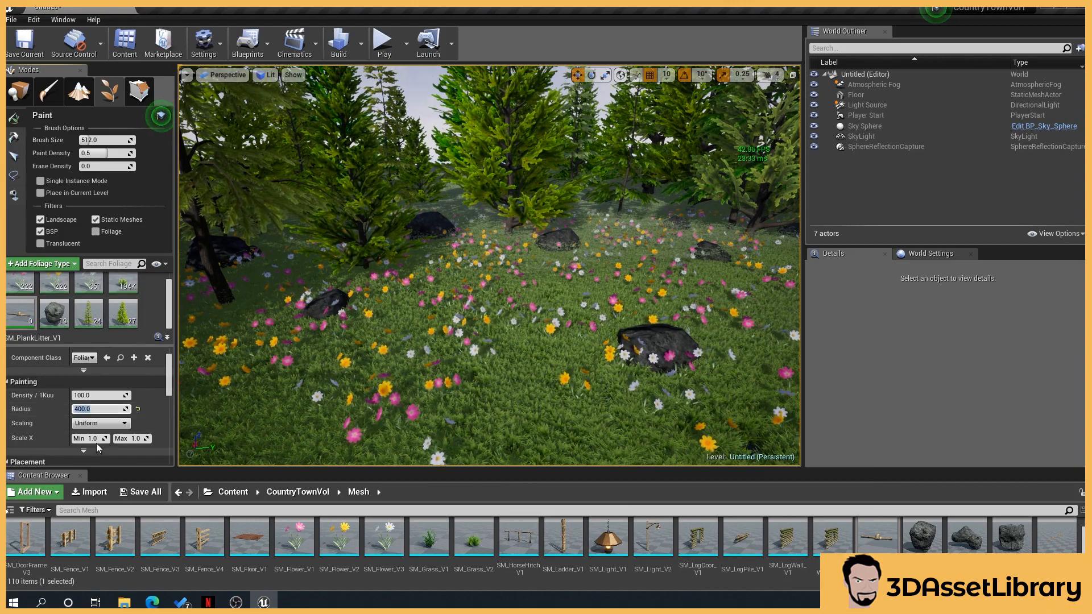
pyautogui.click(548, 244)
pyautogui.scroll(2, 500, 288)
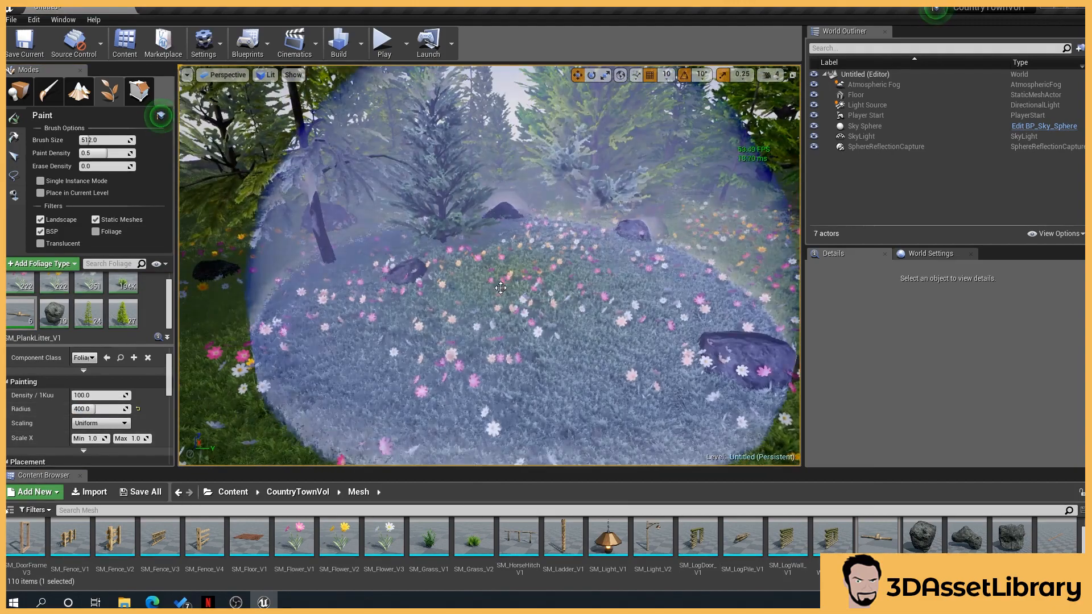
pyautogui.scroll(3, 500, 288)
pyautogui.moveTo(387, 269)
pyautogui.mouseDown(button='right')
pyautogui.moveTo(347, 336)
pyautogui.moveTo(477, 279)
pyautogui.moveTo(484, 244)
pyautogui.moveTo(529, 270)
pyautogui.mouseUp(button='right')
pyautogui.scroll(-3, 480, 240)
pyautogui.click(485, 235)
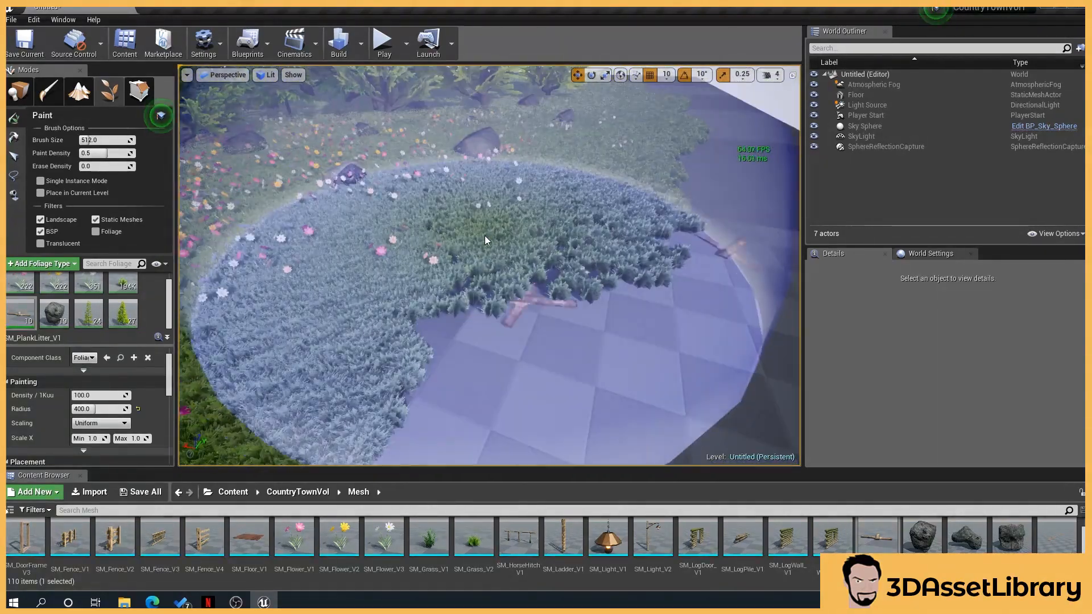
pyautogui.click(490, 223)
pyautogui.moveTo(490, 223)
pyautogui.mouseDown(button='right')
pyautogui.moveTo(534, 226)
pyautogui.moveTo(506, 222)
pyautogui.moveTo(455, 182)
pyautogui.mouseUp(button='right')
pyautogui.scroll(3, 500, 200)
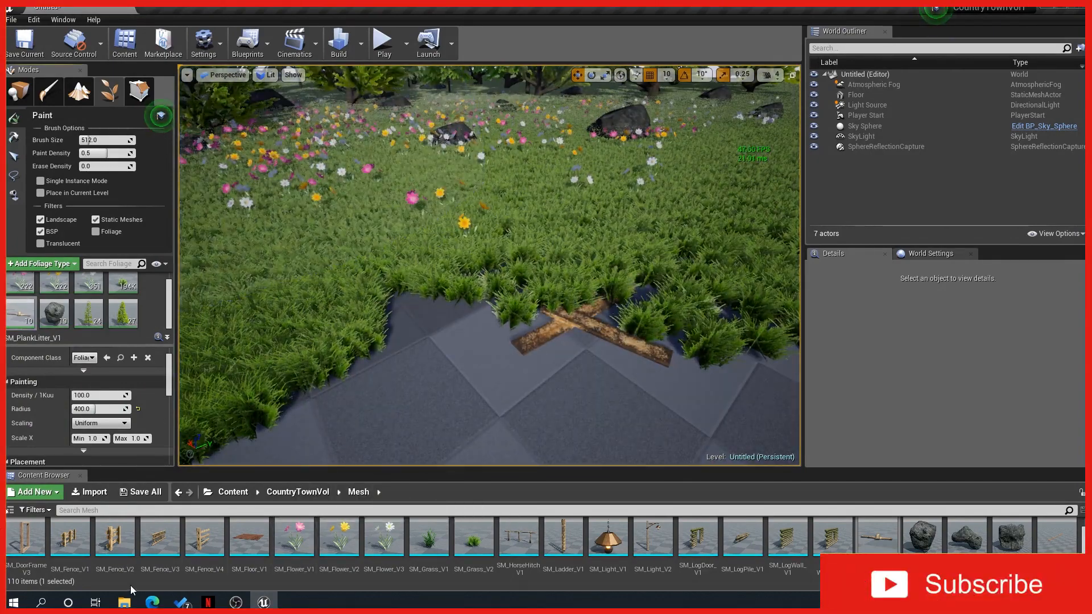
# Add SM_Fence_V1 as a foliage type and set its Density to 10
pyautogui.moveTo(70, 537); pyautogui.dragTo(42, 323)
pyautogui.click(23, 285)
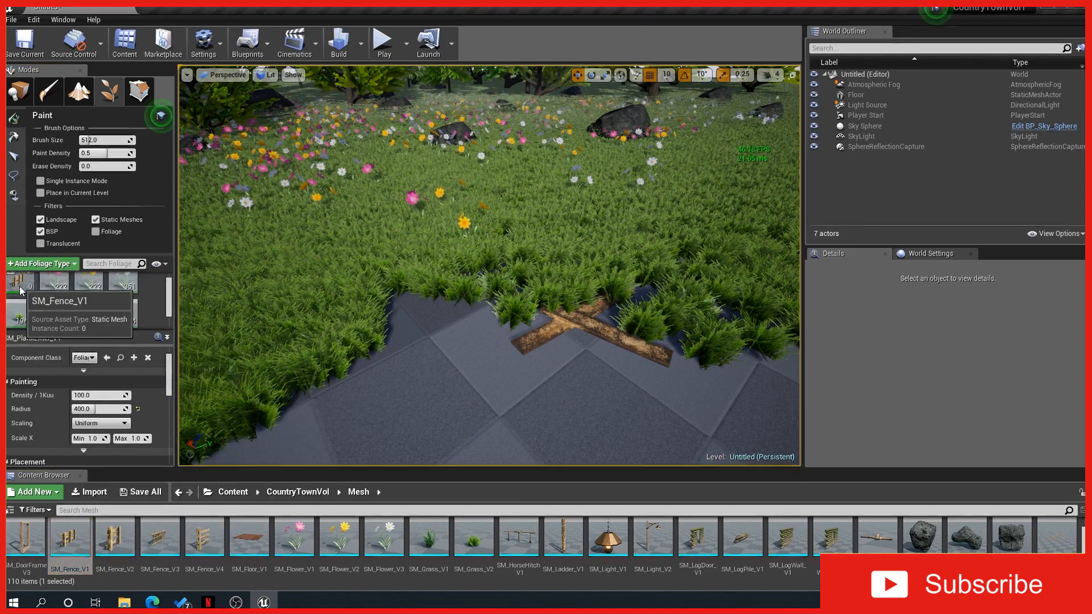
pyautogui.moveTo(538, 222)
pyautogui.mouseDown(button='right')
pyautogui.moveTo(512, 199)
pyautogui.moveTo(538, 222)
pyautogui.mouseUp(button='right')
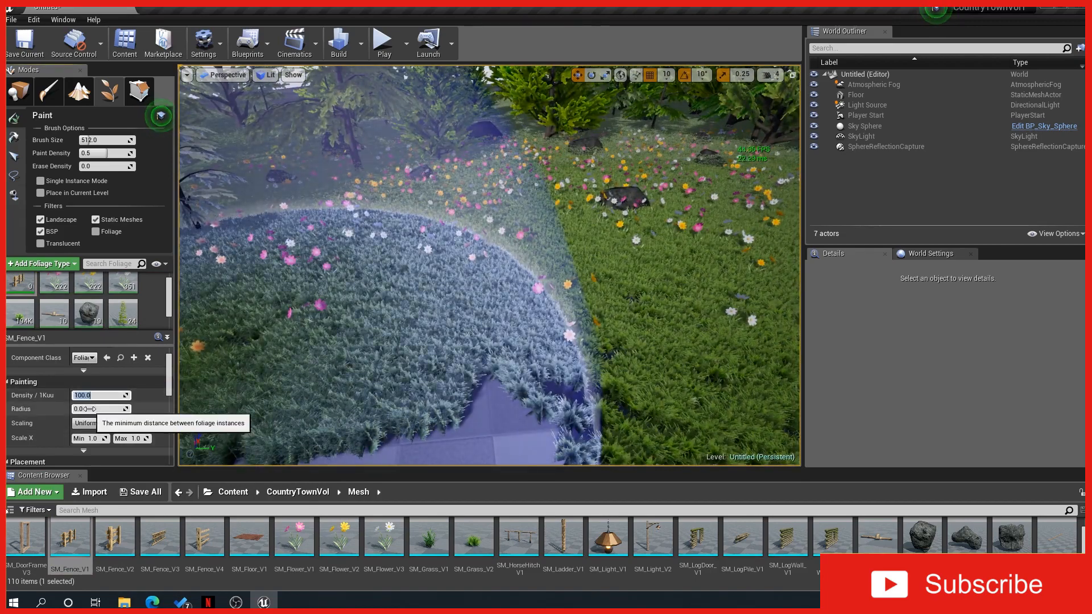
# Paint a cluster of fences and undo the stroke
pyautogui.click(432, 277)
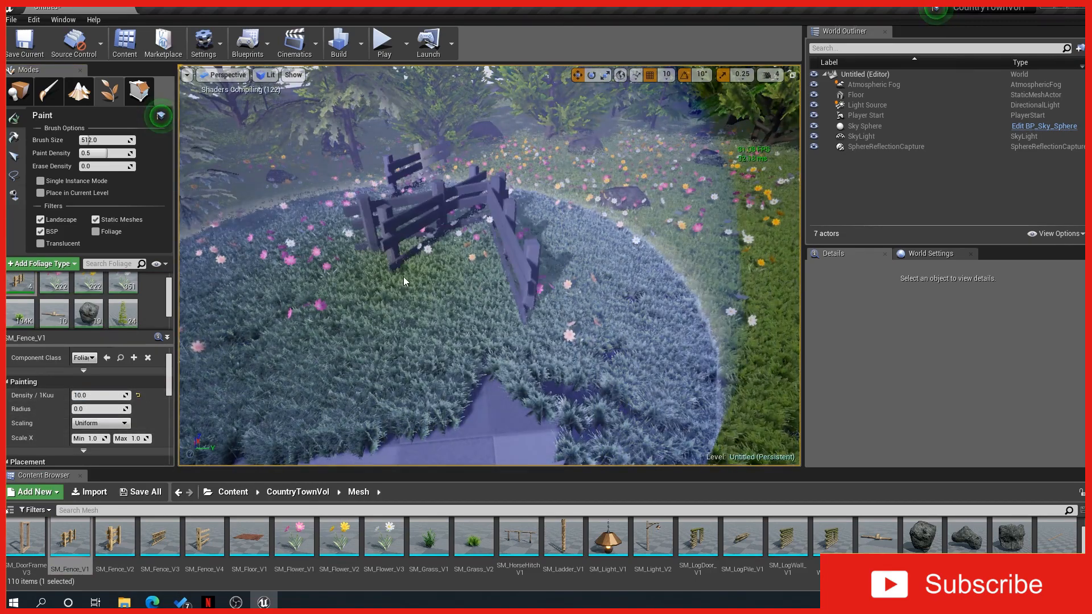
pyautogui.hotkey('ctrl', 'z')
# Set the fence's Radius to 400 and paint fence pieces around the flower field
pyautogui.click(91, 408)
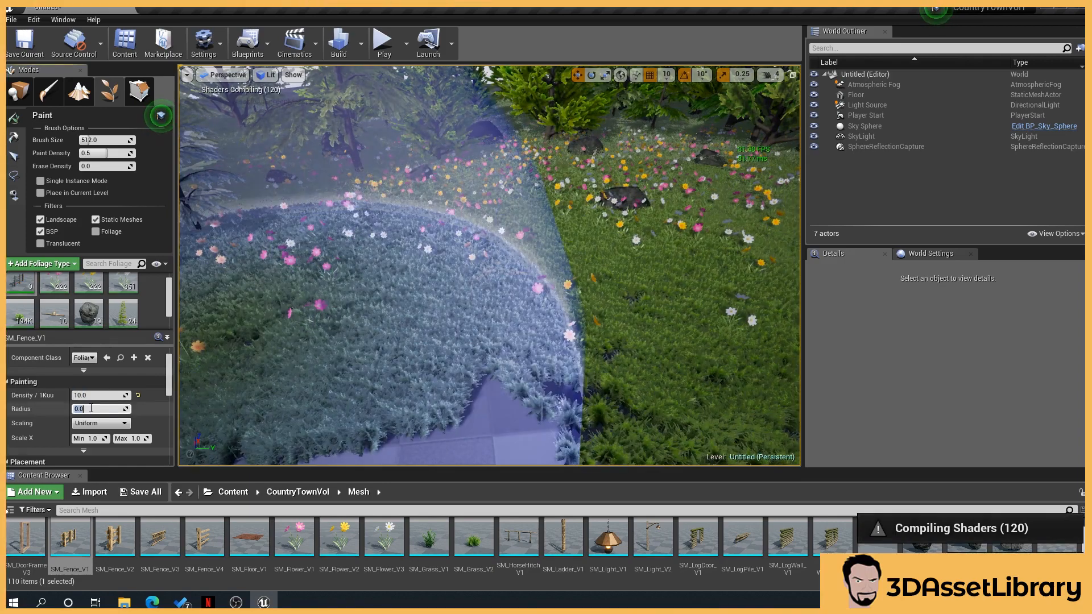
pyautogui.write('400')
pyautogui.press('Return')
pyautogui.click(347, 310)
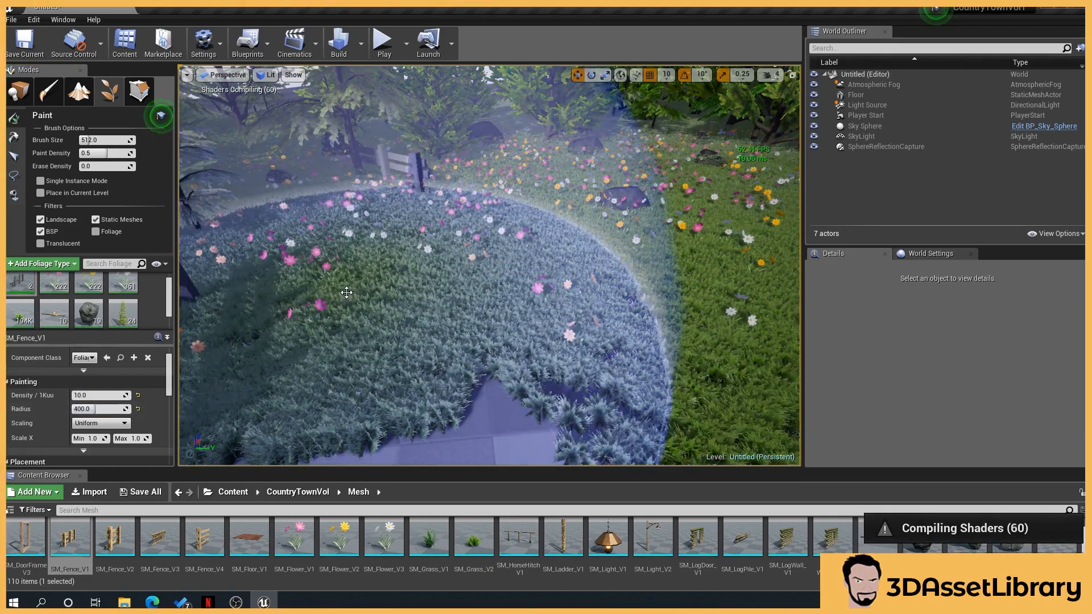
pyautogui.moveTo(335, 308)
pyautogui.mouseDown(button='right')
pyautogui.moveTo(318, 307)
pyautogui.moveTo(347, 285)
pyautogui.mouseUp(button='right')
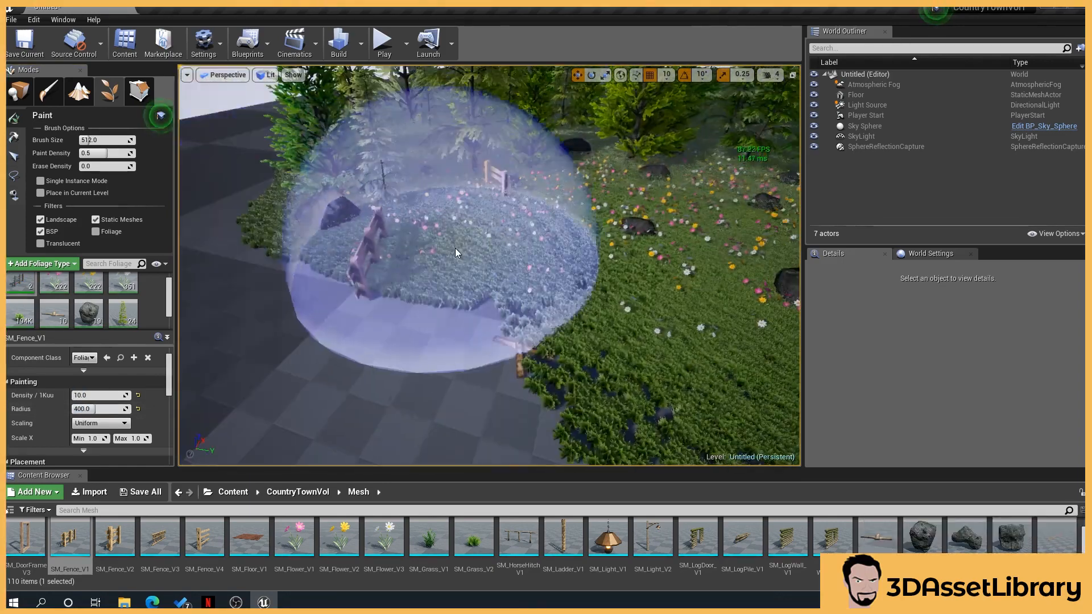
pyautogui.click(479, 275)
pyautogui.moveTo(480, 276); pyautogui.dragTo(431, 297, button='right')
pyautogui.click(483, 211)
pyautogui.click(337, 256)
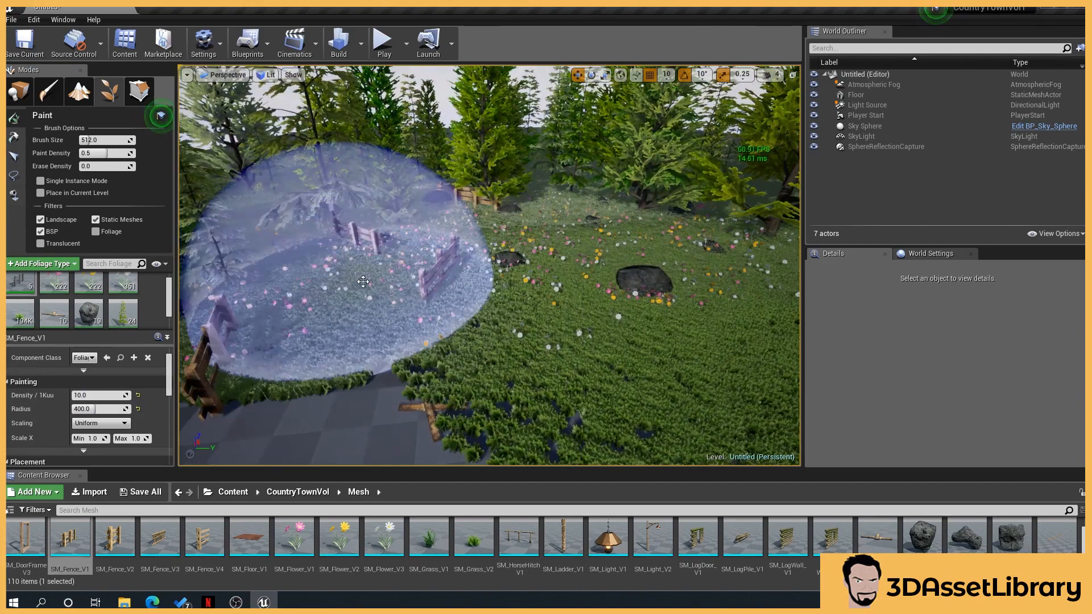
pyautogui.moveTo(337, 256); pyautogui.dragTo(441, 322, button='right')
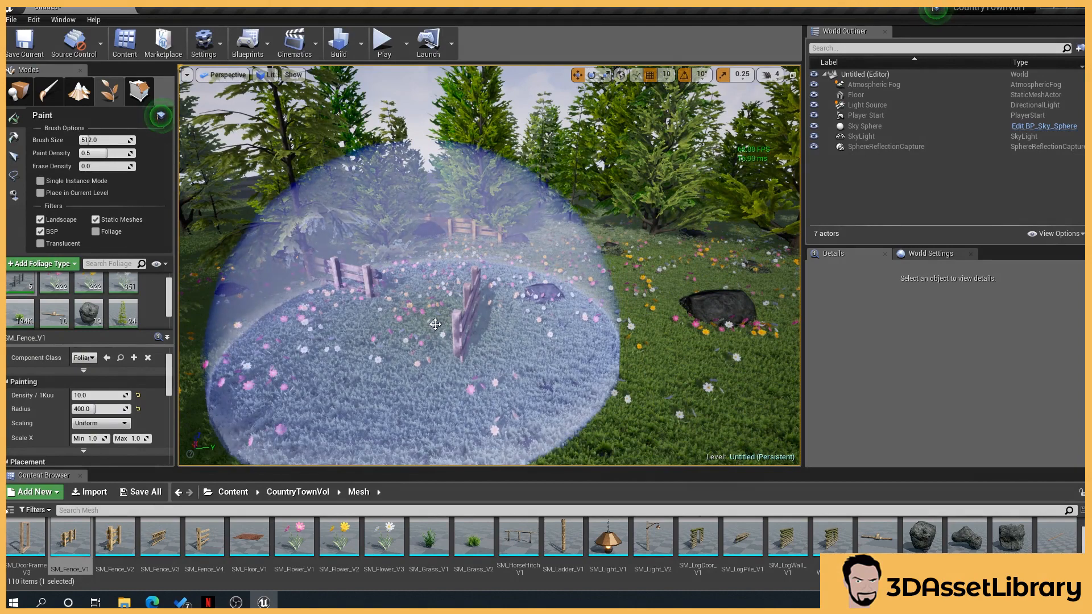
pyautogui.moveTo(435, 324); pyautogui.dragTo(405, 335, button='right')
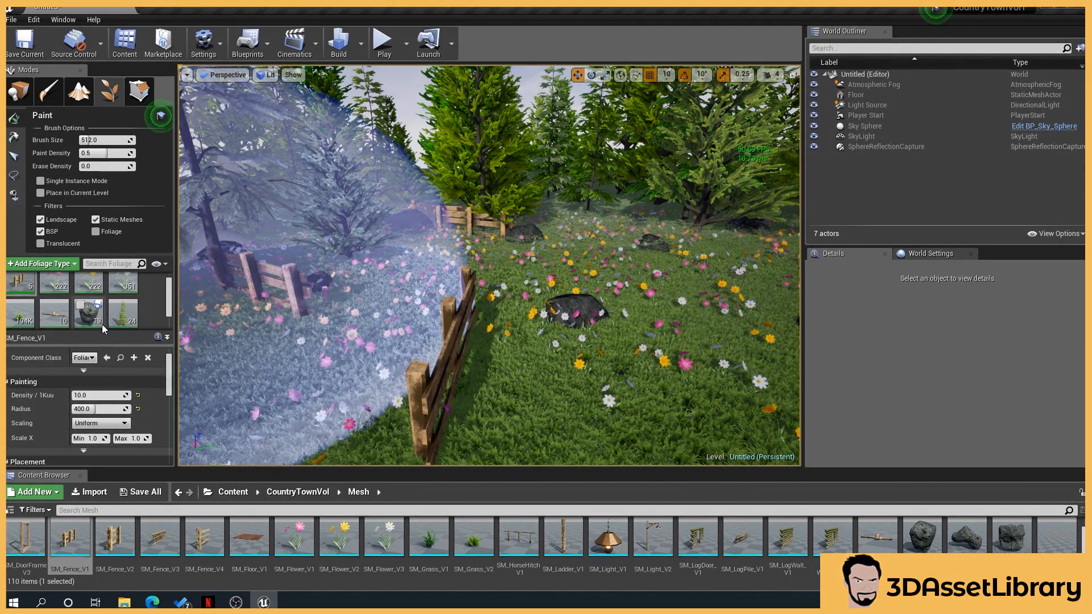
# Toggle Cast Shadow off and back on for the SM_Grass_V2 foliage type to compare the shading
pyautogui.scroll(-1, 68, 327)
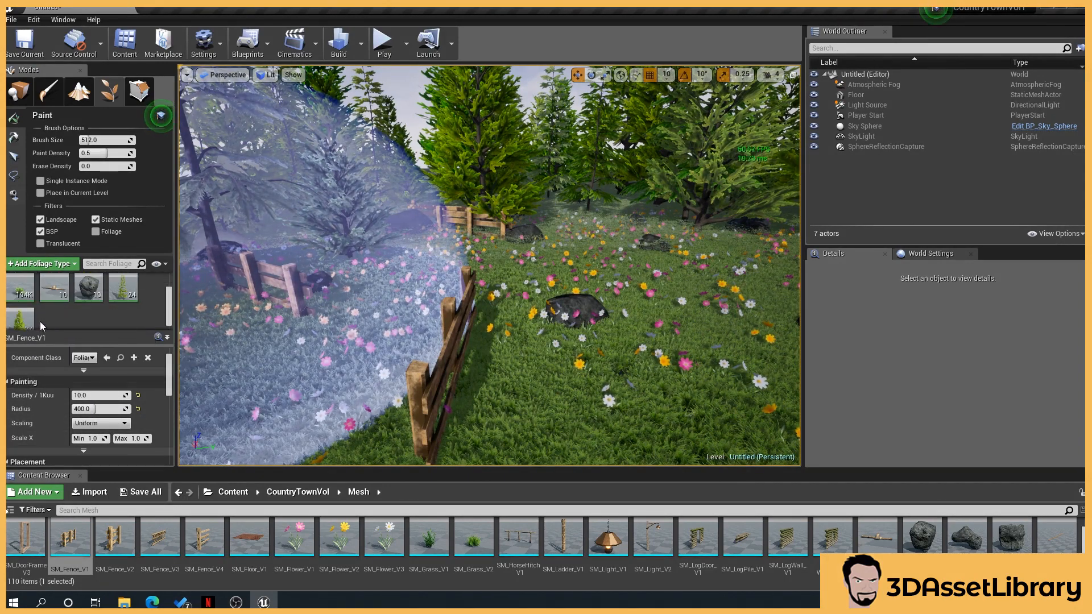
pyautogui.scroll(-6, 121, 430)
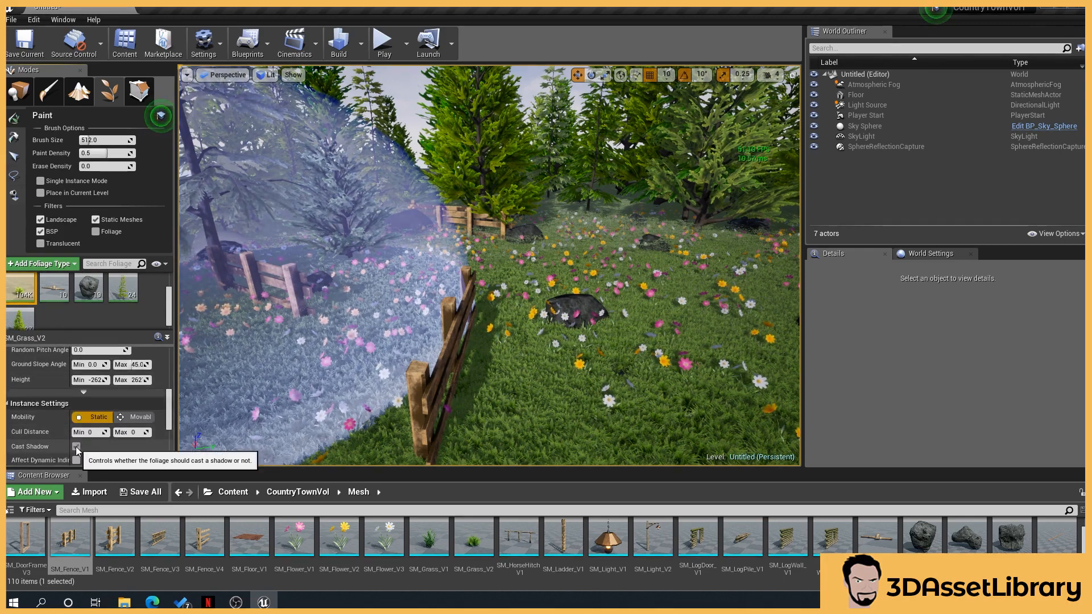
pyautogui.click(76, 446)
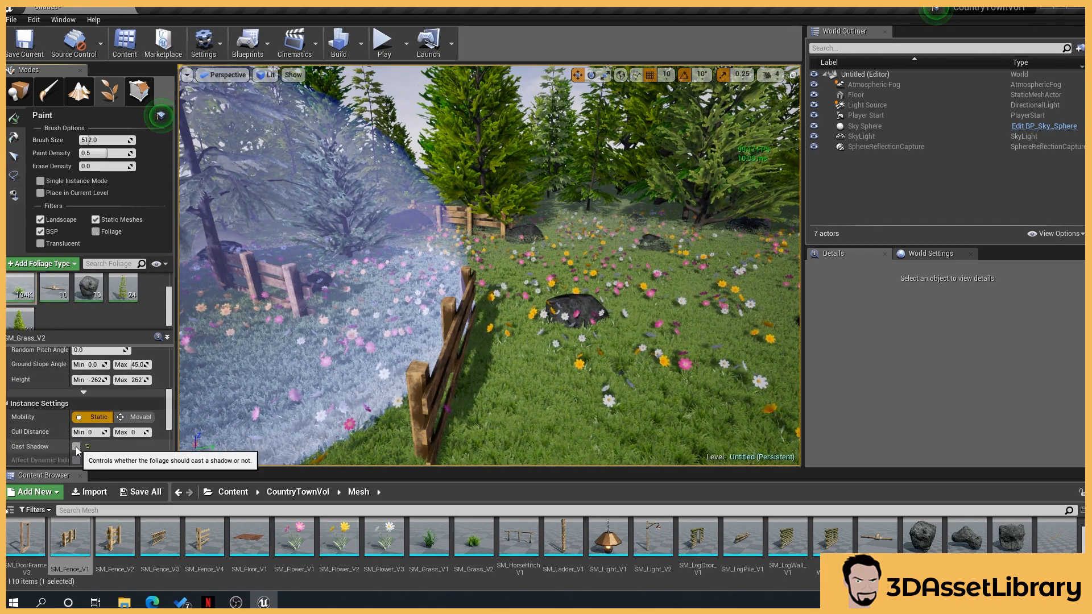
pyautogui.click(76, 446)
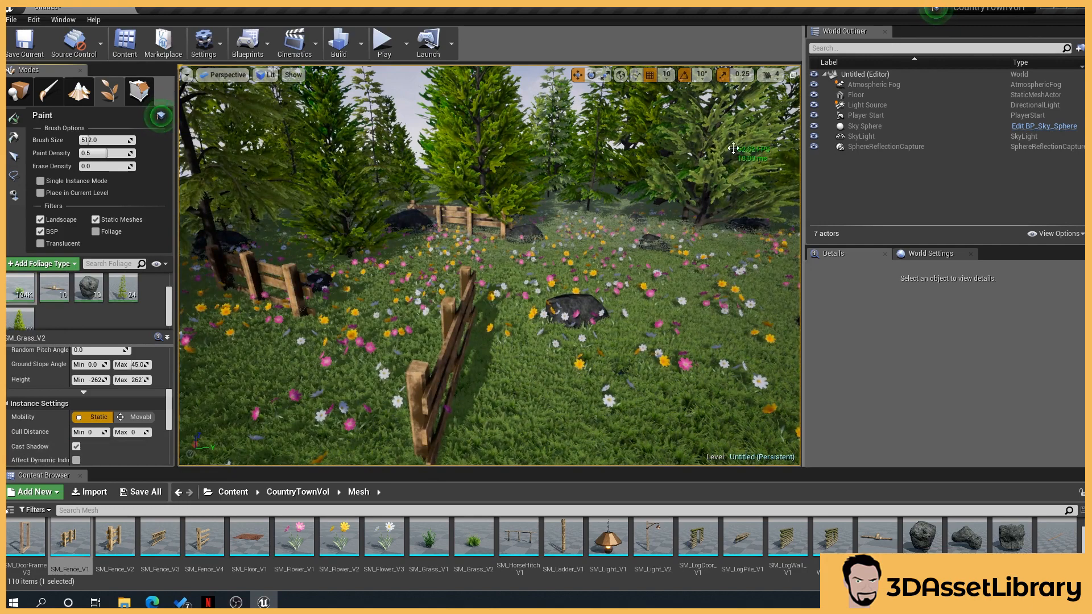
pyautogui.click(76, 446)
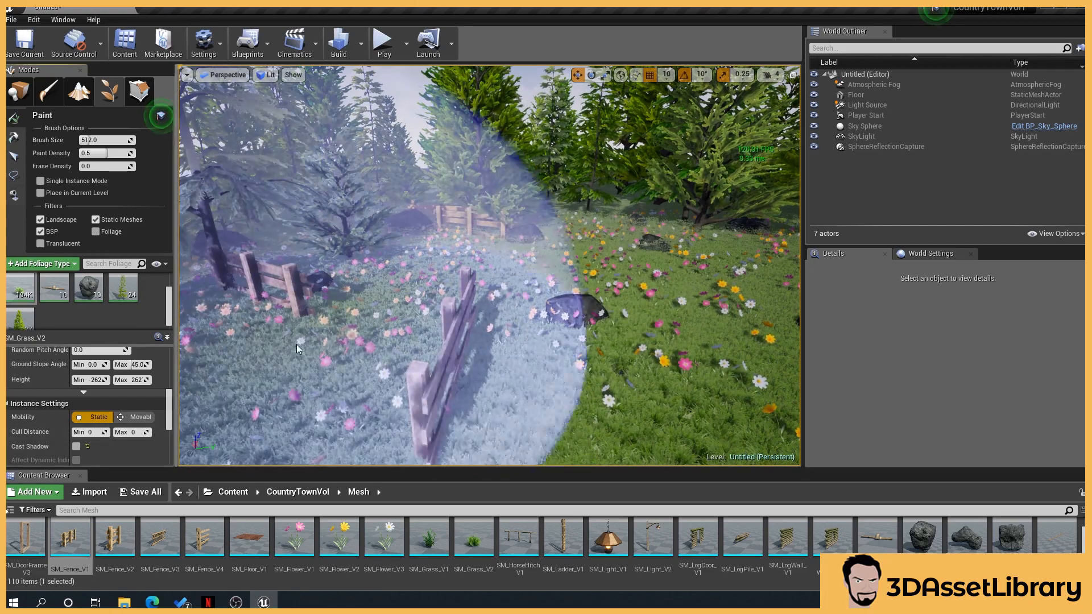
pyautogui.click(76, 446)
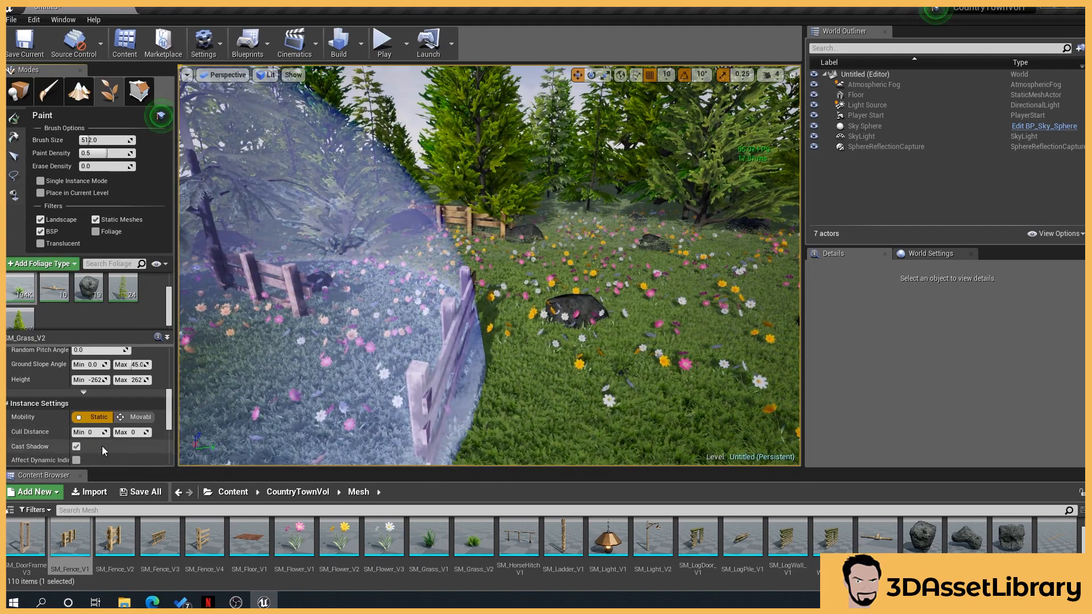
# Paint another patch of the selected foliage beside the fence
pyautogui.moveTo(554, 306); pyautogui.dragTo(548, 293, button='right')
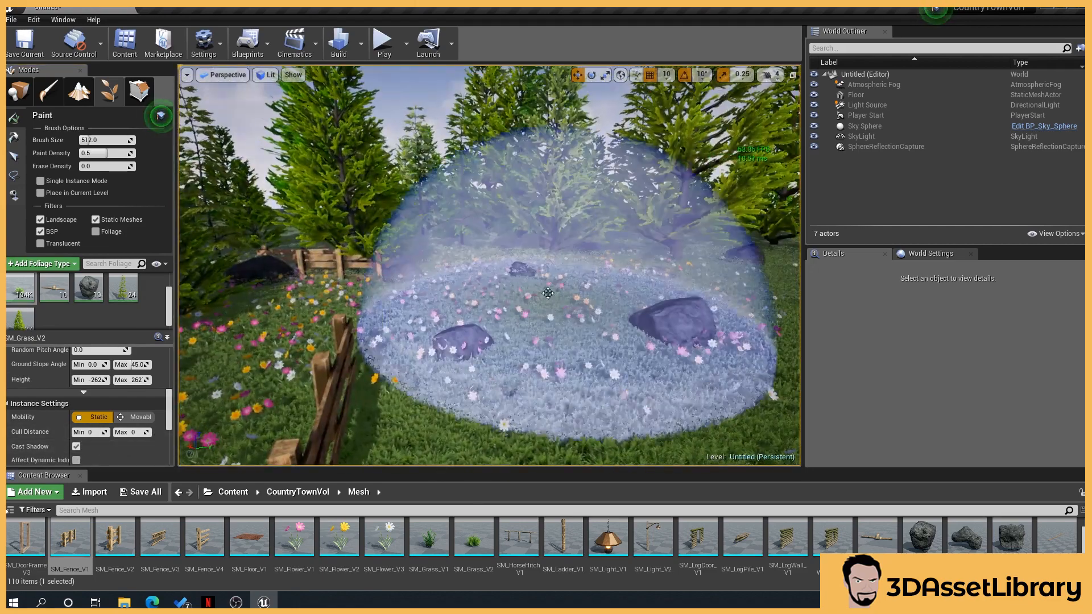
pyautogui.moveTo(548, 293); pyautogui.dragTo(544, 272, button='middle')
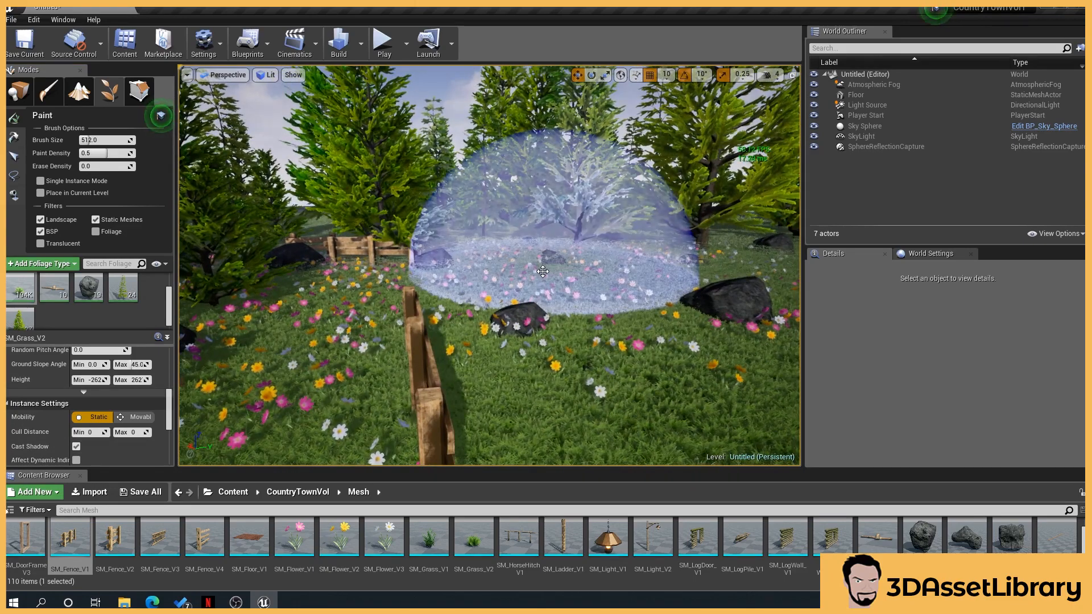